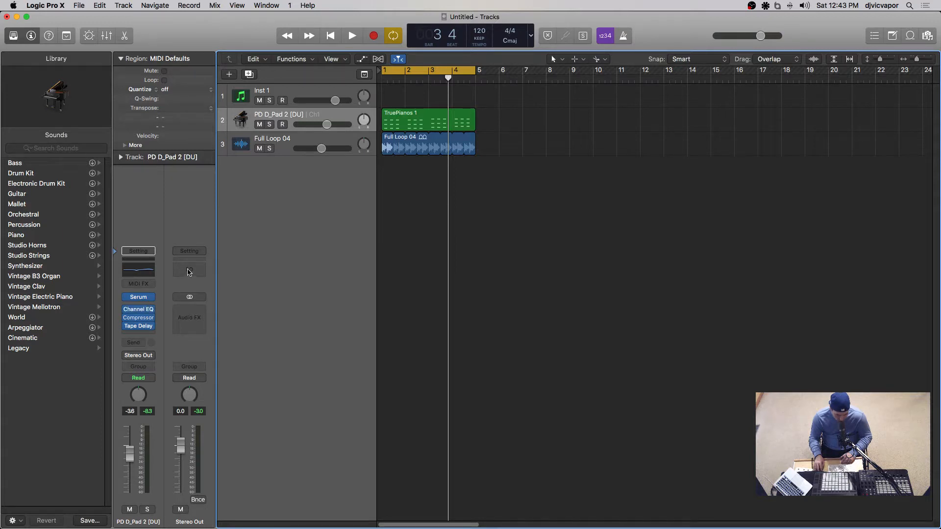
Insert a stereo Vintage Console EQ on the Stereo Out channel and move its window clear of the tracks.
{"action": "left_click", "coordinate": [272, 142]}
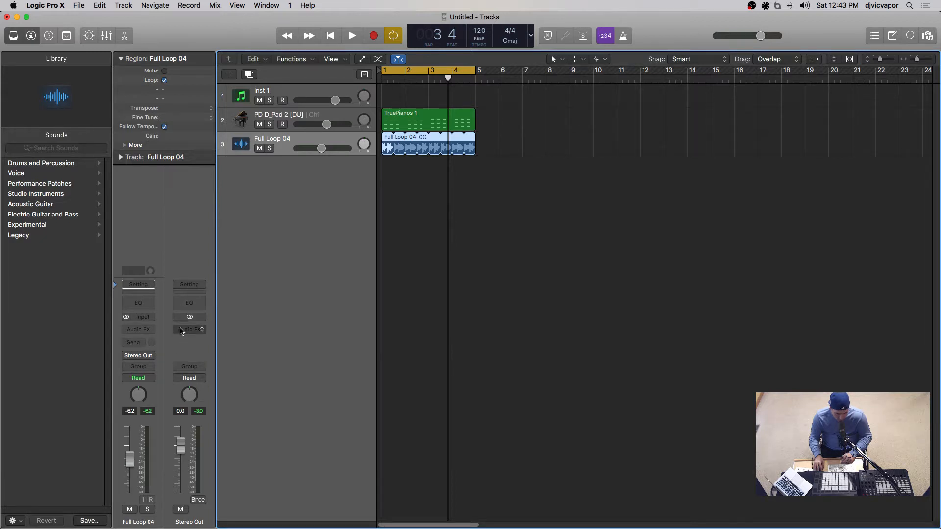
{"action": "left_click", "coordinate": [182, 330]}
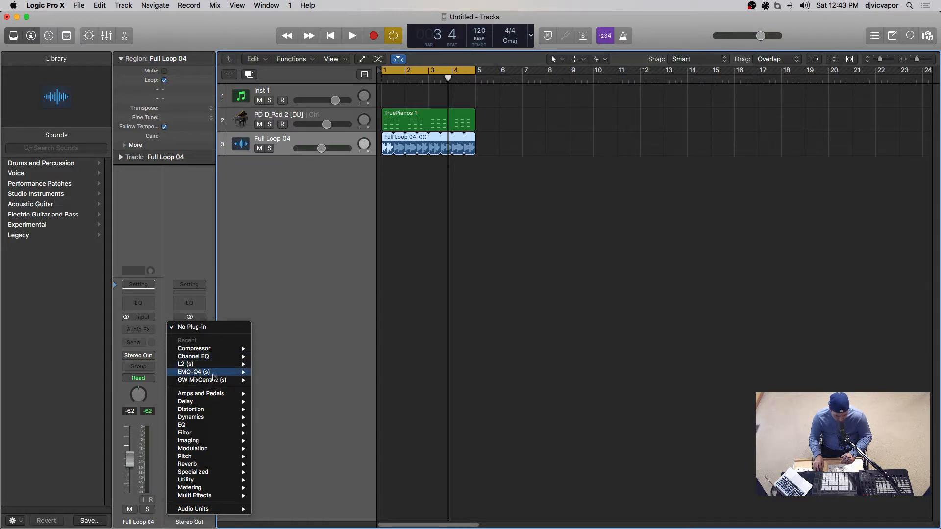
{"action": "mouse_move", "coordinate": [211, 401]}
{"action": "mouse_move", "coordinate": [212, 436]}
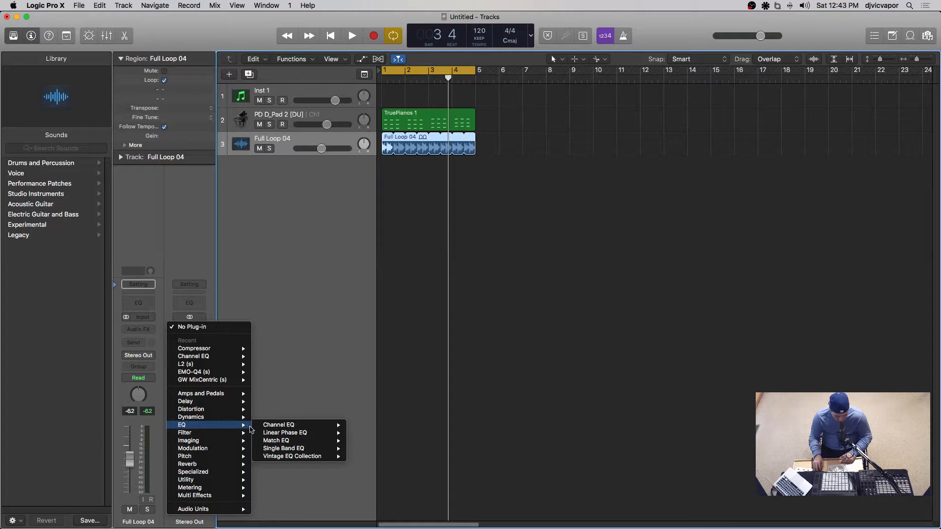
{"action": "mouse_move", "coordinate": [260, 434]}
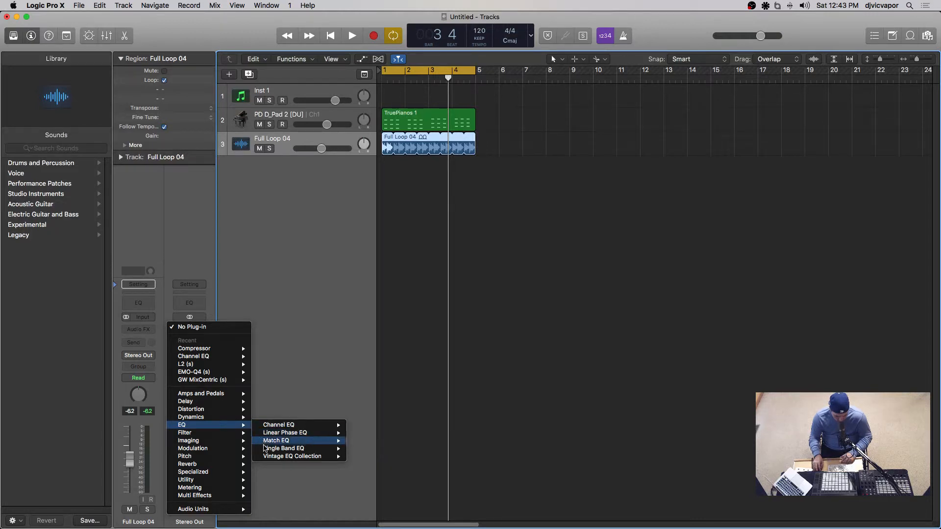
{"action": "mouse_move", "coordinate": [267, 455]}
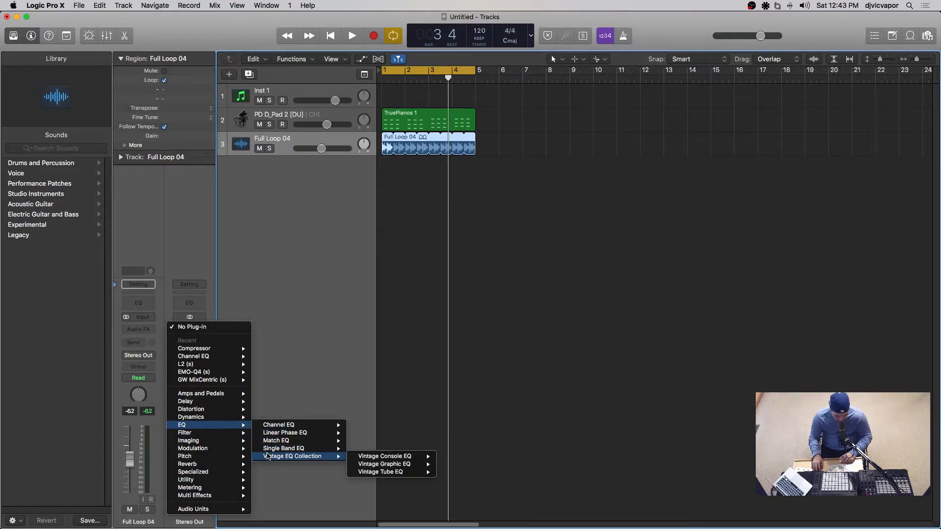
{"action": "mouse_move", "coordinate": [357, 459]}
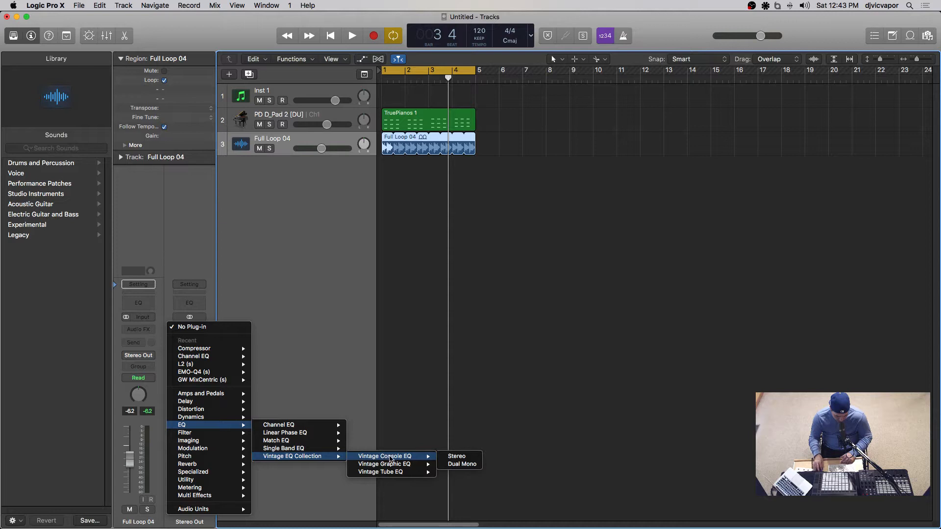
{"action": "left_click", "coordinate": [462, 458]}
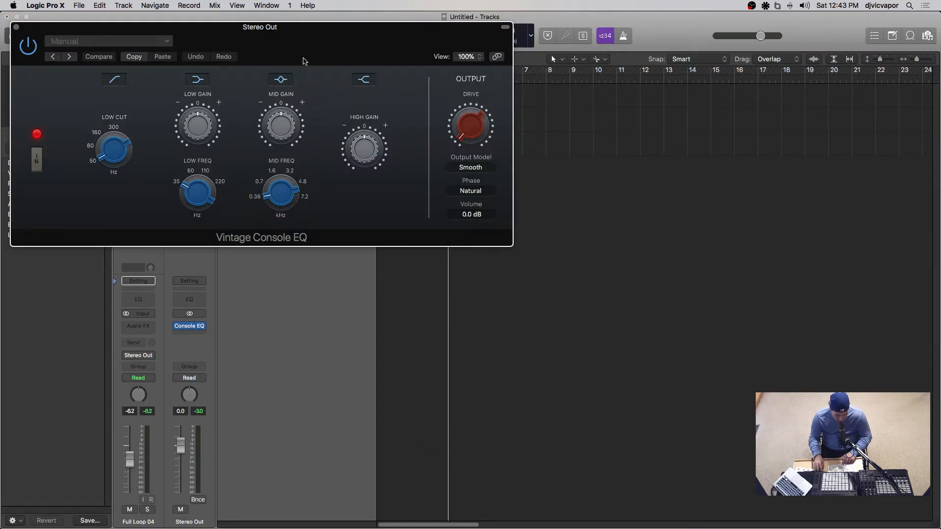
{"action": "left_click_drag", "start_coordinate": [287, 33], "coordinate": [549, 195]}
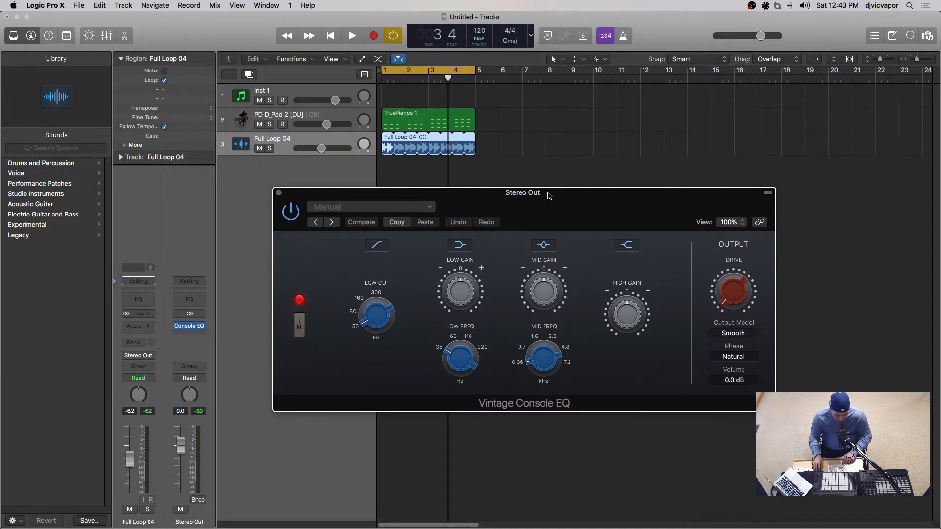
Solo the Full Loop 04 track, play it briefly and try the Vintage Console EQ's IN switch.
{"action": "left_click", "coordinate": [269, 149]}
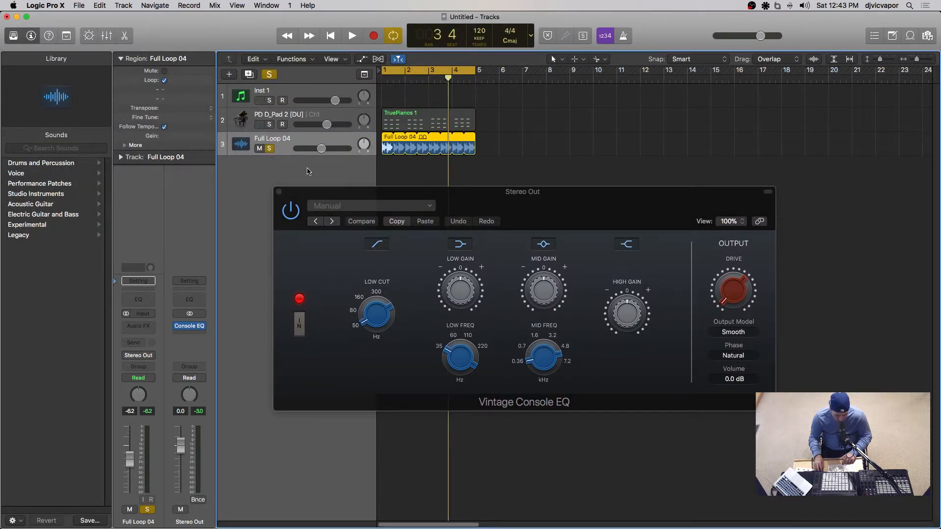
{"action": "key", "text": "space"}
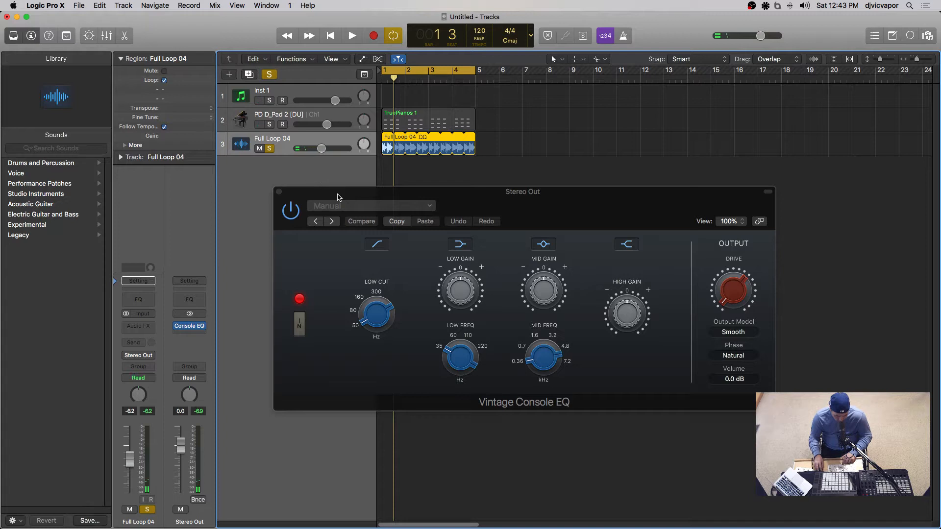
{"action": "left_click", "coordinate": [302, 328]}
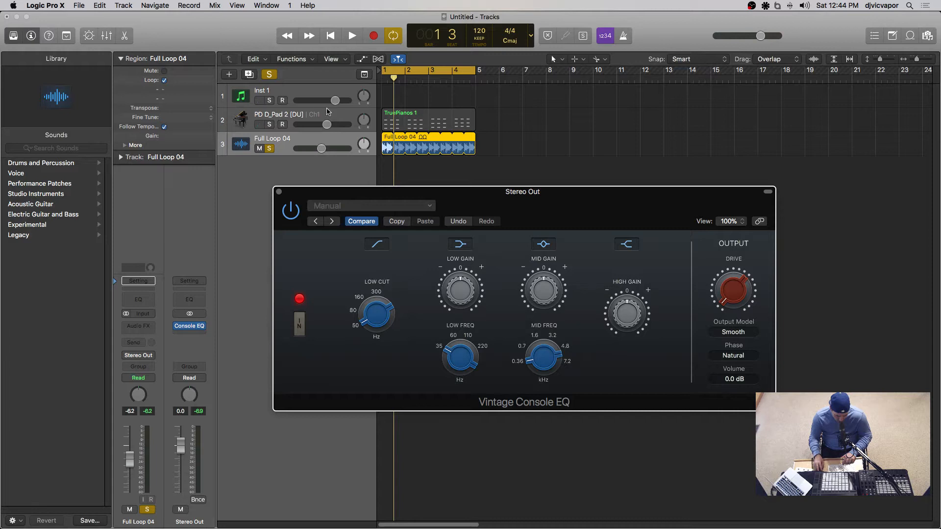
Start playback of the soloed loop and set the Full Loop 04 track volume to -3.9 dB.
{"action": "left_click", "coordinate": [321, 149]}
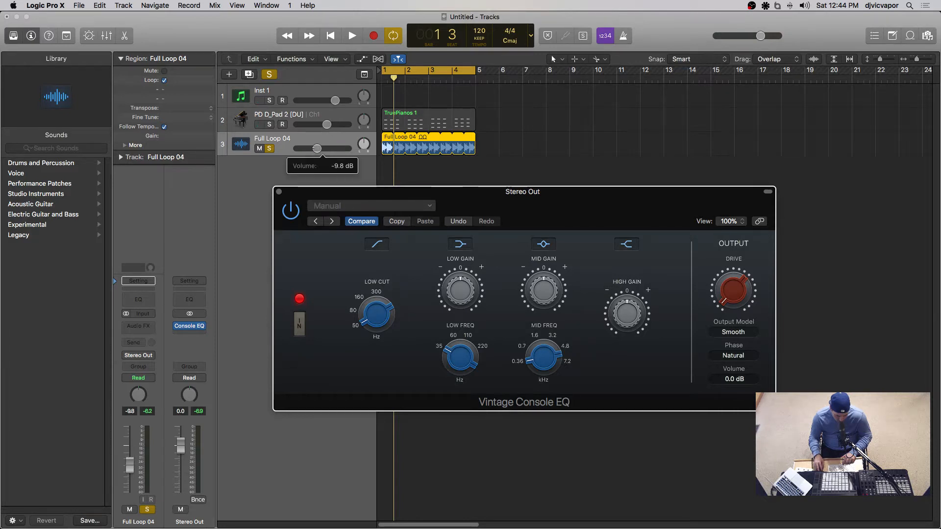
{"action": "left_click_drag", "start_coordinate": [316, 149], "coordinate": [317, 149]}
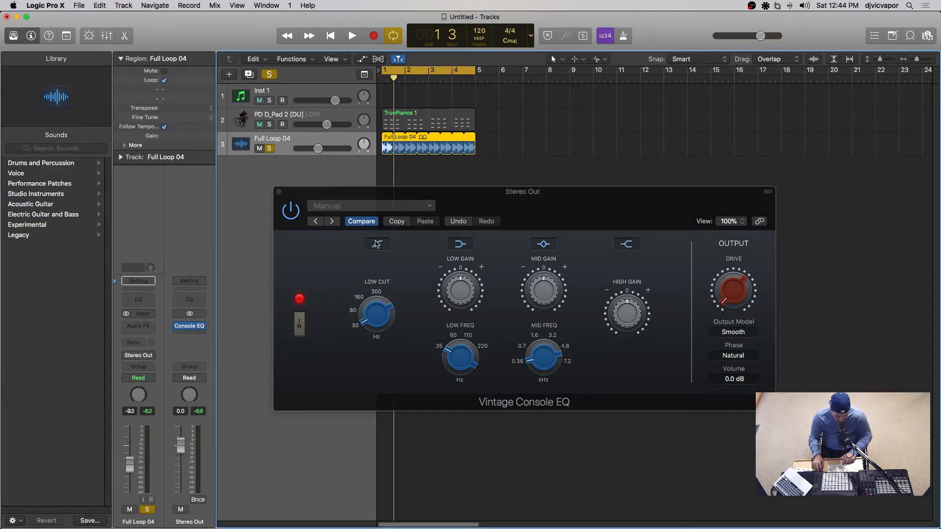
{"action": "key", "text": "space"}
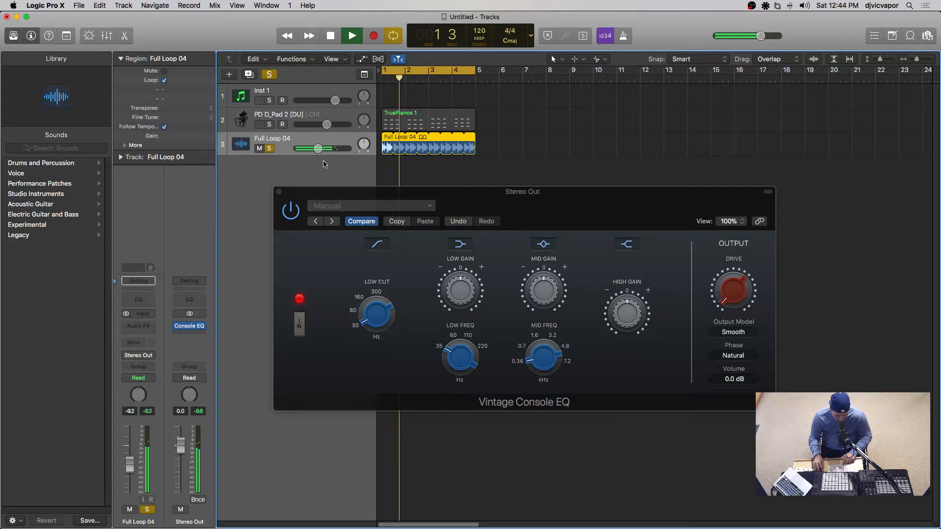
{"action": "left_click_drag", "start_coordinate": [319, 150], "coordinate": [326, 149]}
Try higher Low Cut frequencies, including 120 Hz, during playback and return the control to 50 Hz.
{"action": "mouse_move", "coordinate": [373, 310]}
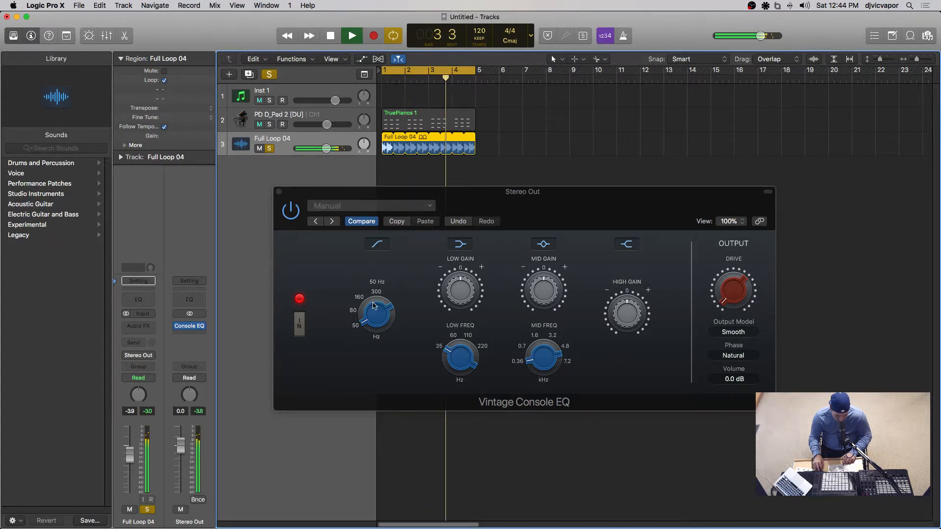
{"action": "left_click_drag", "start_coordinate": [372, 311], "coordinate": [394, 208]}
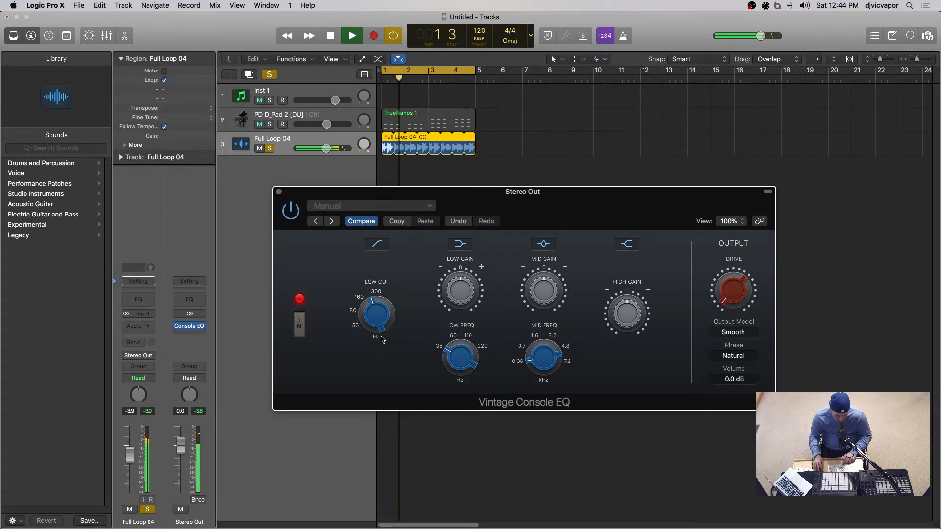
{"action": "left_click_drag", "start_coordinate": [374, 300], "coordinate": [372, 363]}
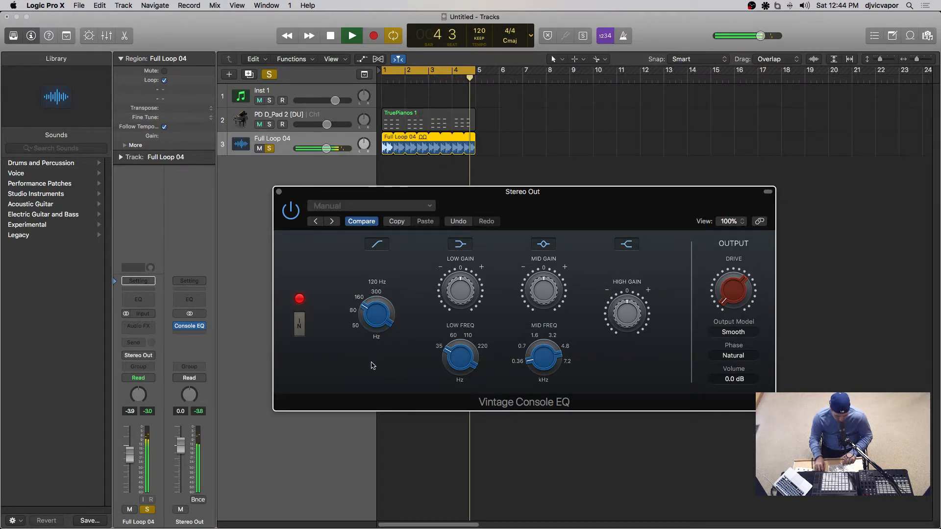
{"action": "mouse_move", "coordinate": [371, 322]}
{"action": "left_mouse_down"}
{"action": "mouse_move", "coordinate": [378, 377]}
{"action": "mouse_move", "coordinate": [376, 316]}
{"action": "mouse_move", "coordinate": [379, 338]}
{"action": "left_mouse_up"}
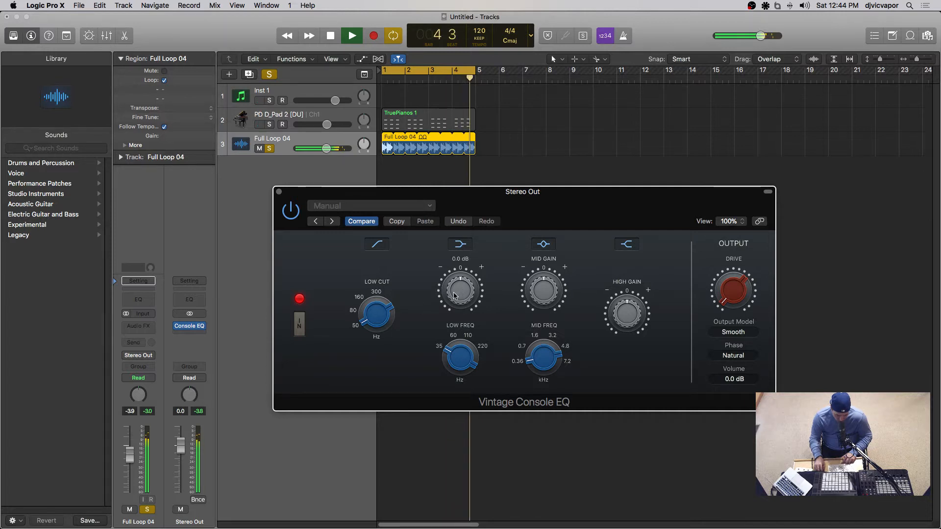
Try a Low Gain boost of 2.5 dB on the Vintage Console EQ and turn it back down.
{"action": "mouse_move", "coordinate": [455, 296]}
{"action": "left_mouse_down"}
{"action": "mouse_move", "coordinate": [466, 241]}
{"action": "mouse_move", "coordinate": [457, 283]}
{"action": "left_mouse_up"}
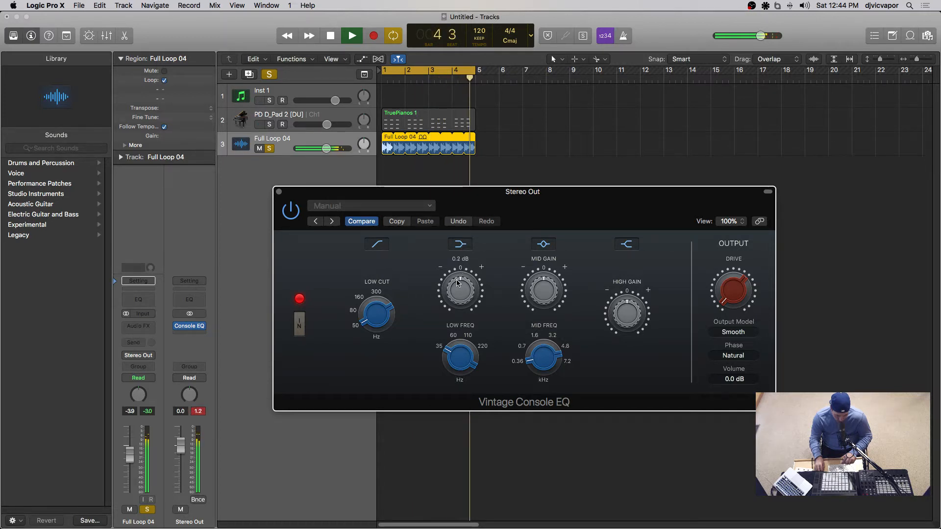
{"action": "double_click", "coordinate": [458, 287]}
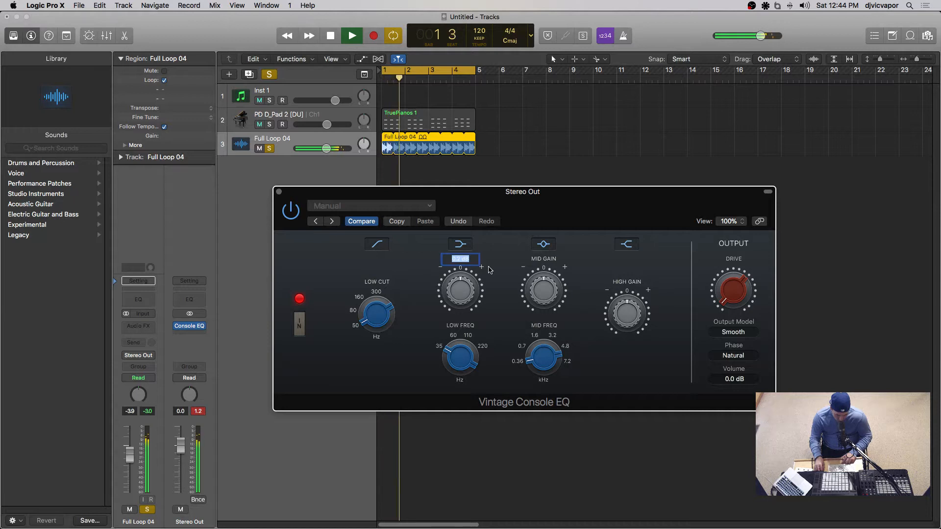
{"action": "type", "text": "2.5"}
{"action": "key", "text": "Return"}
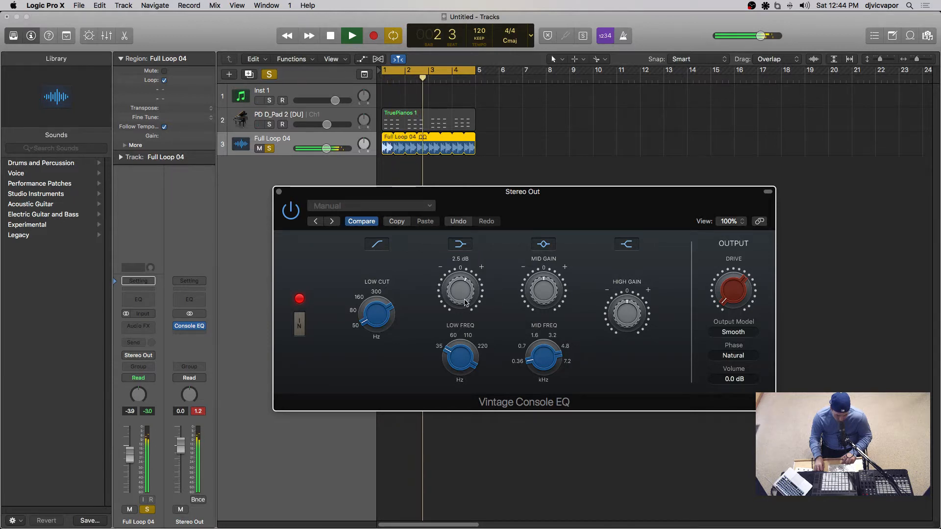
{"action": "left_click_drag", "start_coordinate": [465, 300], "coordinate": [464, 314]}
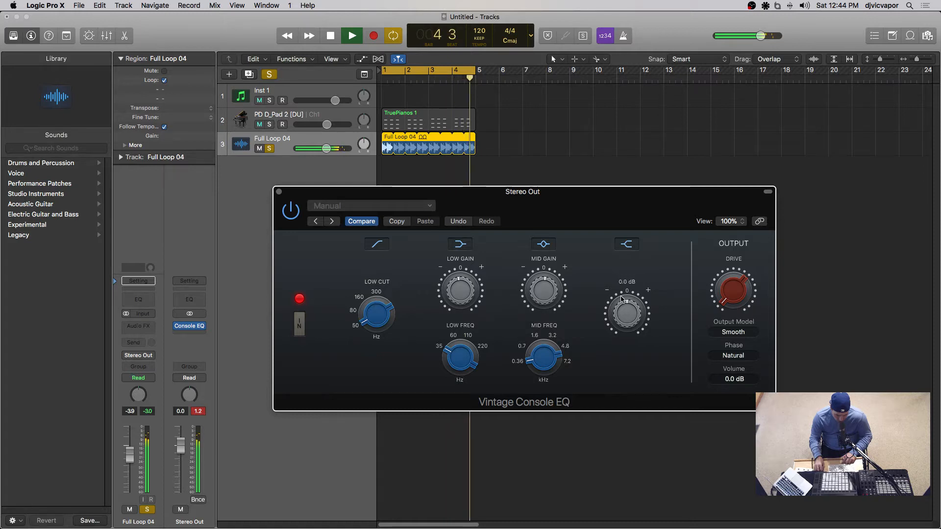
Set High Gain to 0.6 dB and Low Gain to 0.5 dB while trying out the low and mid frequency controls.
{"action": "mouse_move", "coordinate": [622, 307]}
{"action": "left_mouse_down"}
{"action": "mouse_move", "coordinate": [628, 252]}
{"action": "mouse_move", "coordinate": [615, 311]}
{"action": "left_mouse_up"}
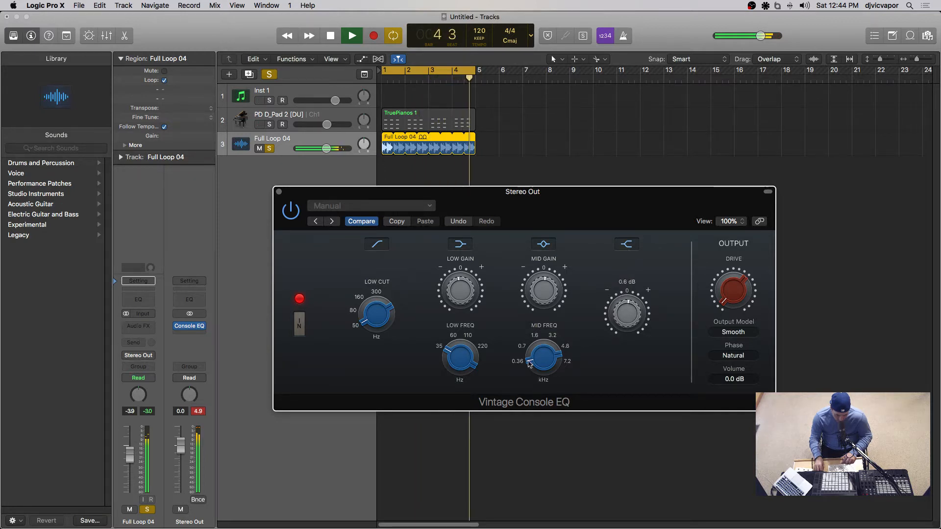
{"action": "mouse_move", "coordinate": [462, 359]}
{"action": "left_mouse_down"}
{"action": "mouse_move", "coordinate": [470, 335]}
{"action": "mouse_move", "coordinate": [458, 363]}
{"action": "left_mouse_up"}
{"action": "left_click_drag", "start_coordinate": [460, 293], "coordinate": [478, 306]}
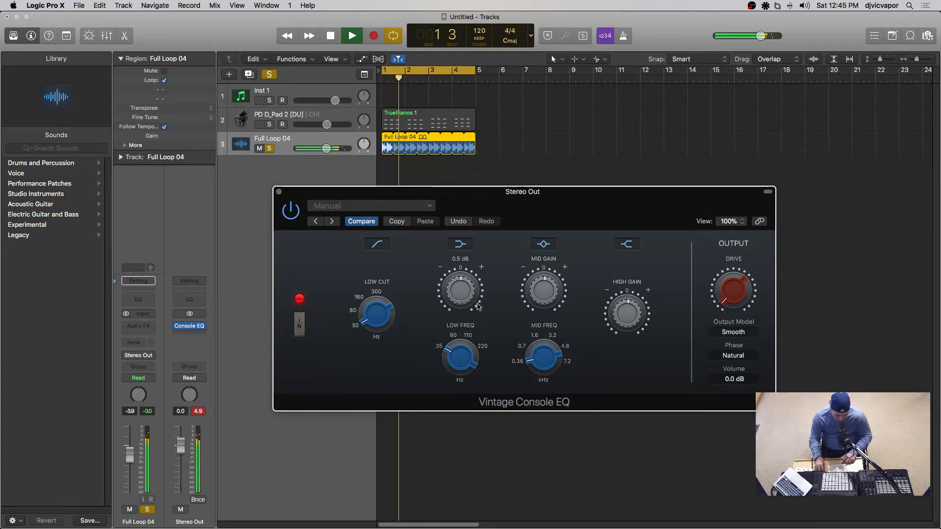
{"action": "left_click_drag", "start_coordinate": [459, 357], "coordinate": [530, 363]}
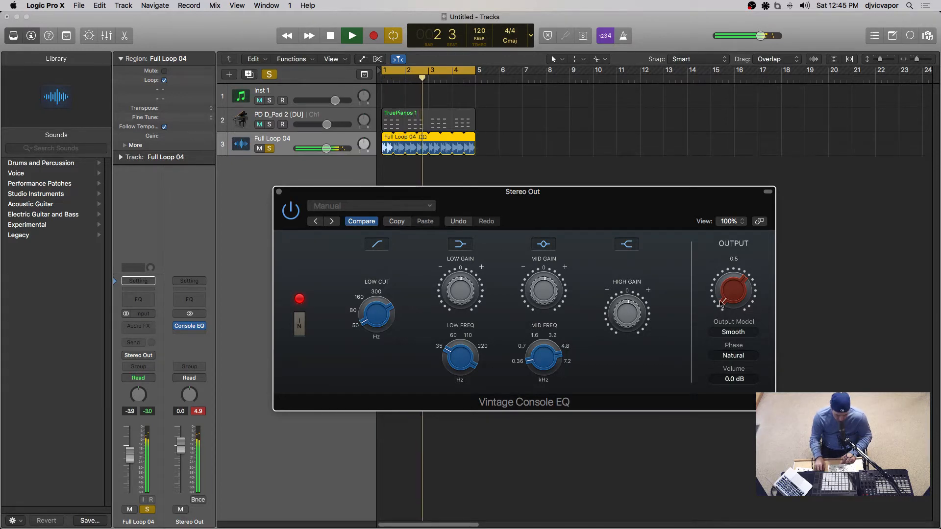
Try the Drive control and the Silky and Punchy output models, returning the Output Model to Smooth.
{"action": "left_click_drag", "start_coordinate": [722, 305], "coordinate": [724, 300]}
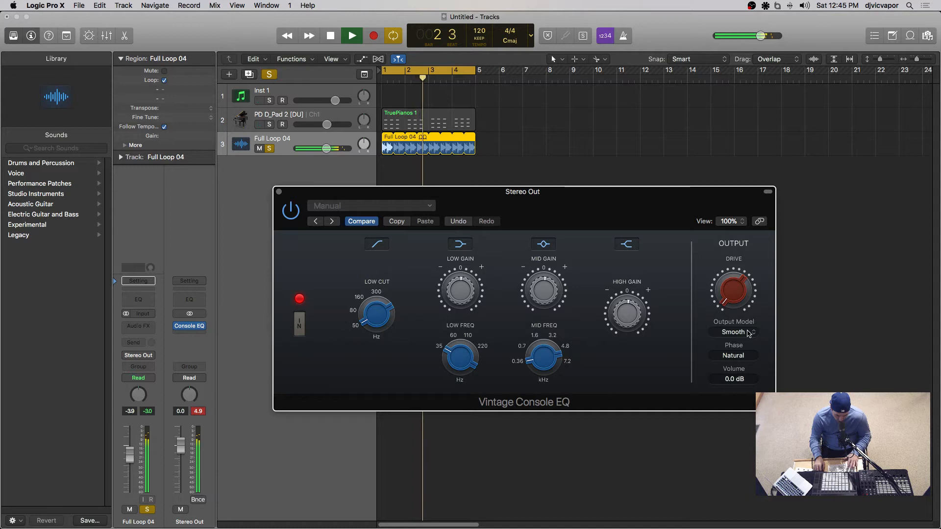
{"action": "left_click", "coordinate": [749, 333]}
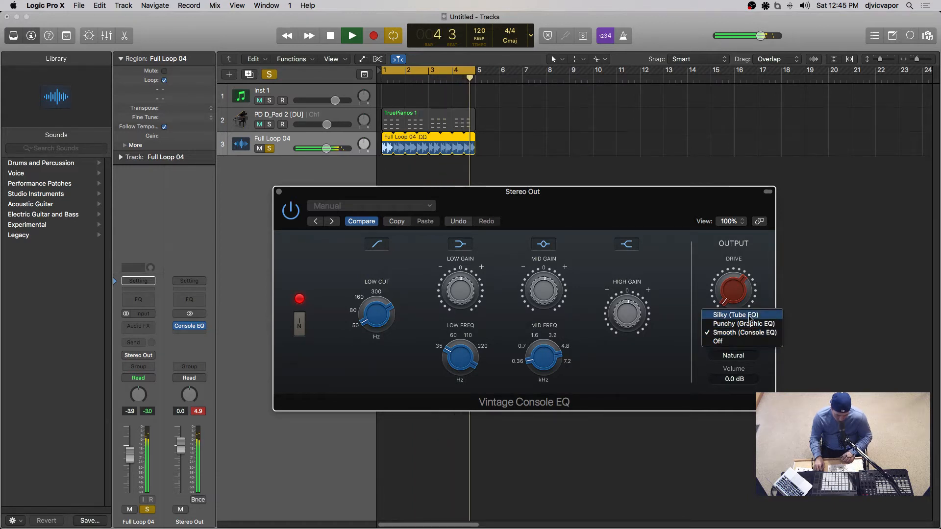
{"action": "left_click", "coordinate": [750, 316]}
{"action": "left_click", "coordinate": [748, 333]}
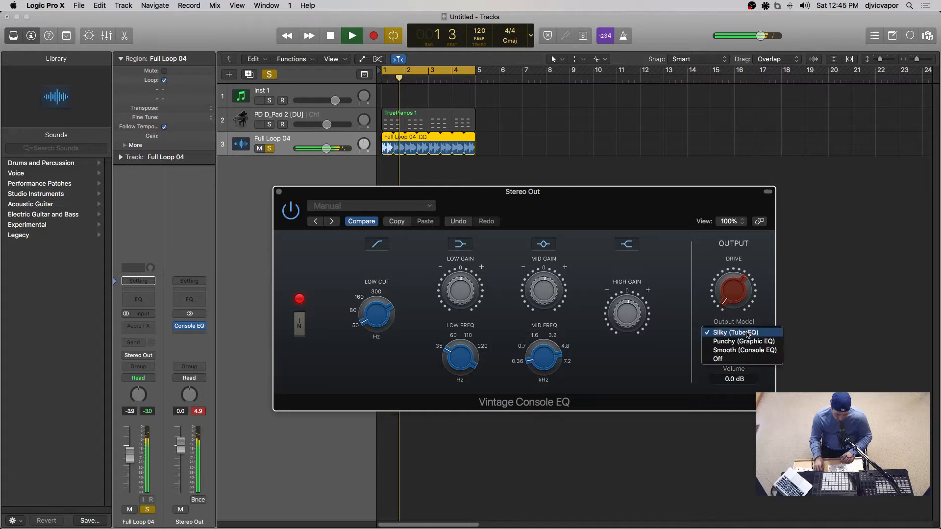
{"action": "left_click", "coordinate": [745, 340]}
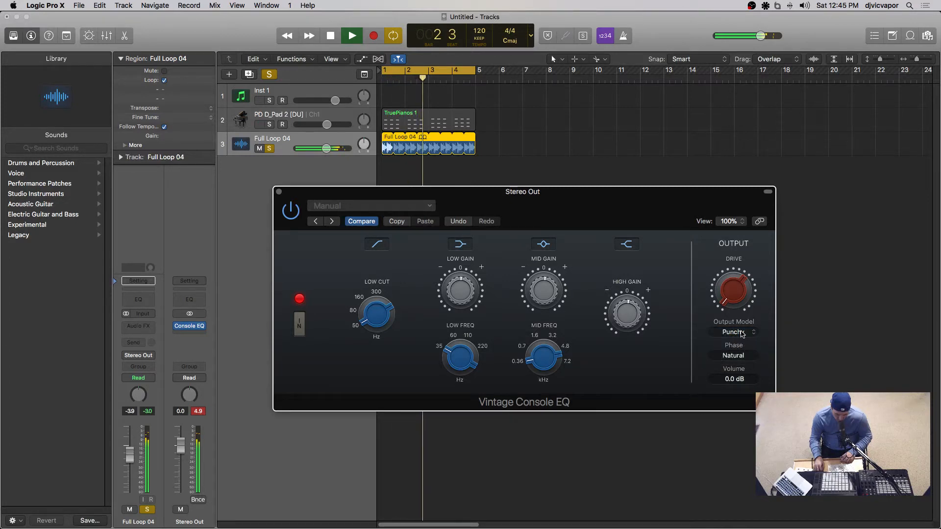
{"action": "left_click", "coordinate": [743, 334]}
{"action": "left_click", "coordinate": [740, 342]}
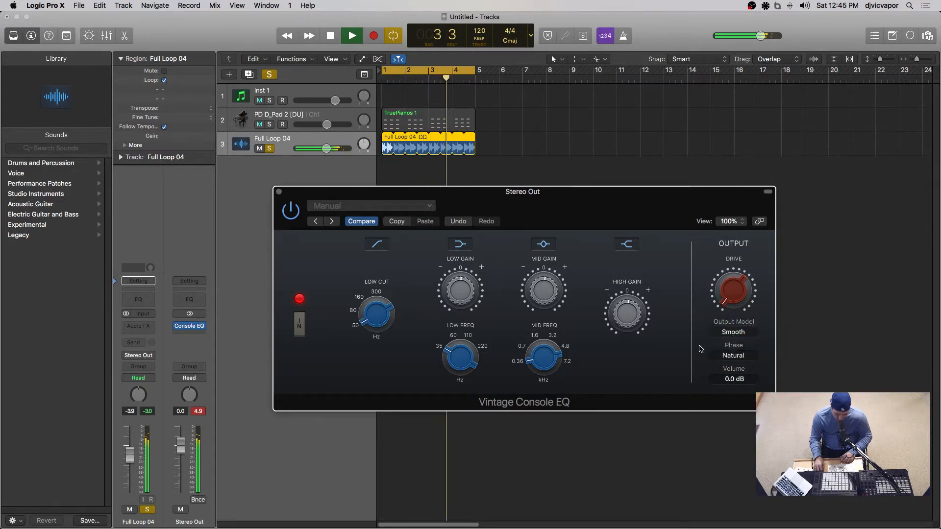
Check the available Phase modes, keep Natural and close the Vintage Console EQ window.
{"action": "left_click", "coordinate": [732, 356]}
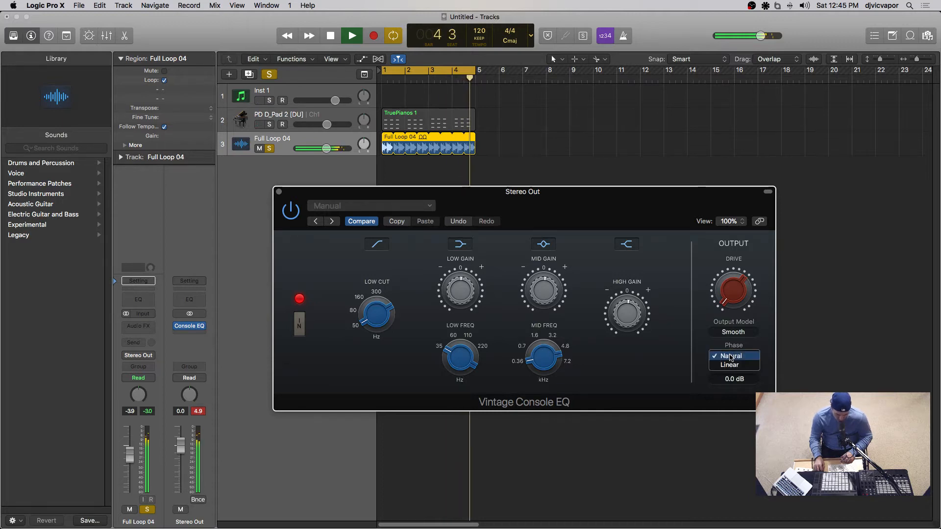
{"action": "left_click", "coordinate": [732, 356]}
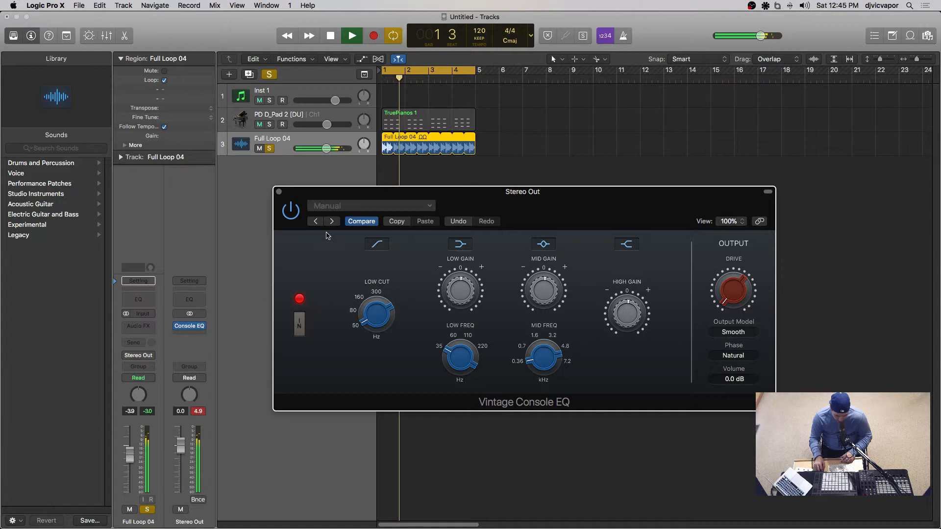
{"action": "left_click", "coordinate": [279, 192]}
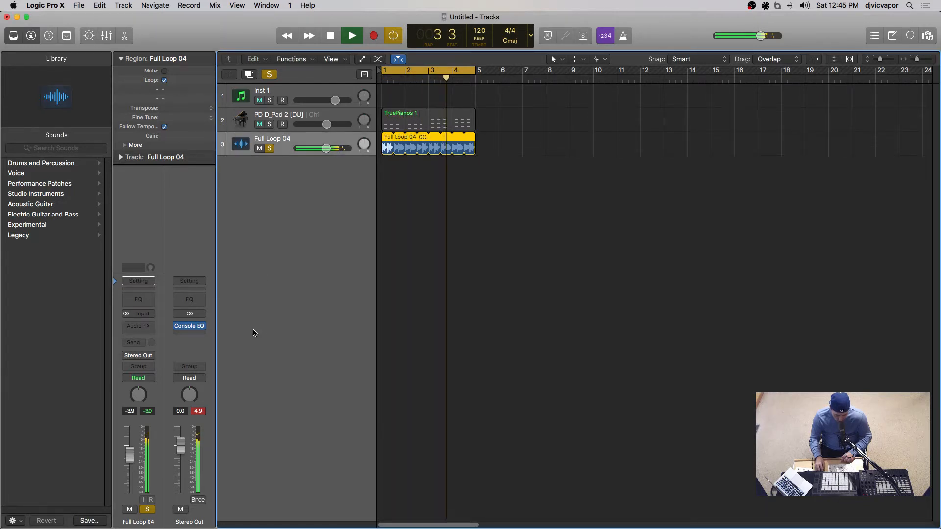
Replace the Console EQ on the Stereo Out channel with a stereo Vintage Graphic EQ, view its controls and close its window.
{"action": "left_click", "coordinate": [201, 327]}
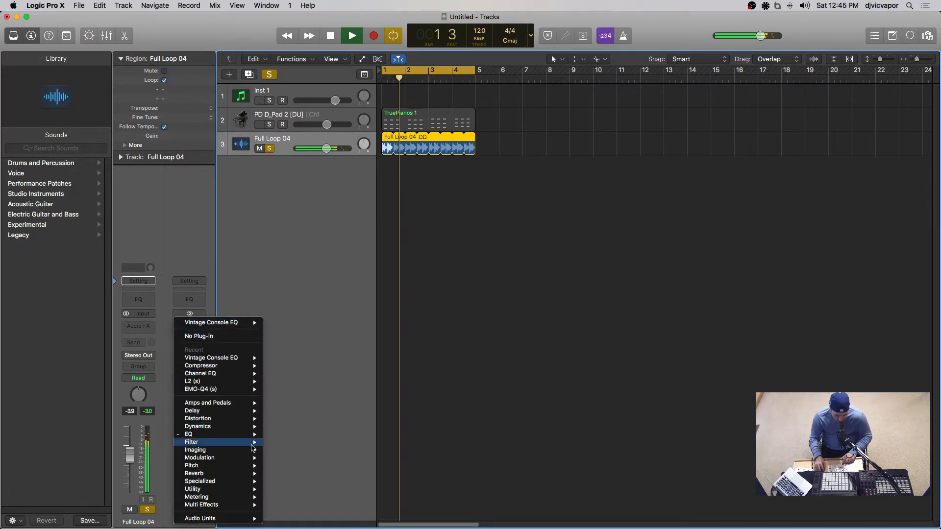
{"action": "mouse_move", "coordinate": [250, 446]}
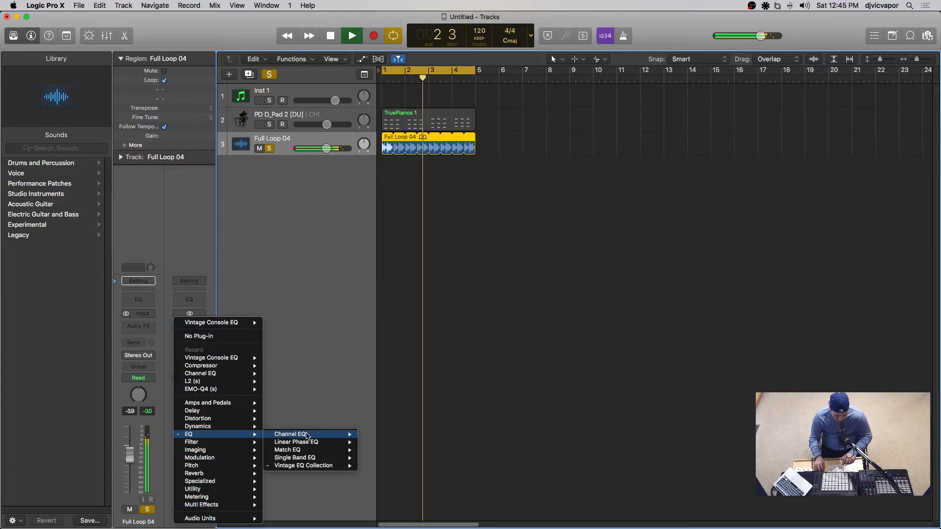
{"action": "mouse_move", "coordinate": [316, 466]}
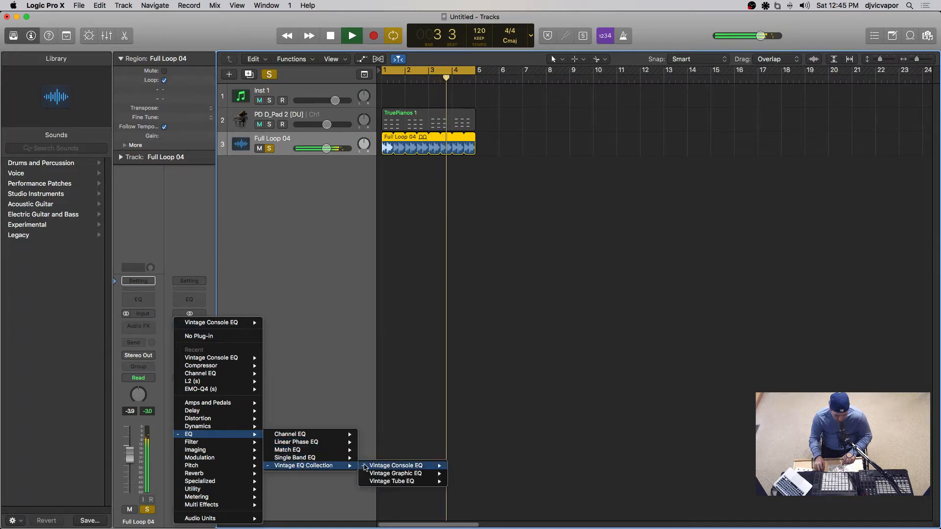
{"action": "mouse_move", "coordinate": [392, 474]}
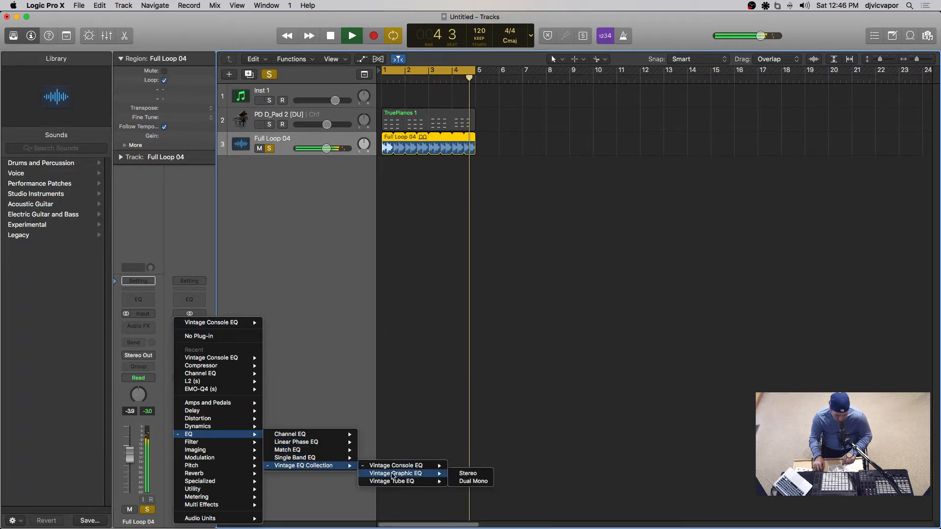
{"action": "left_click", "coordinate": [454, 474]}
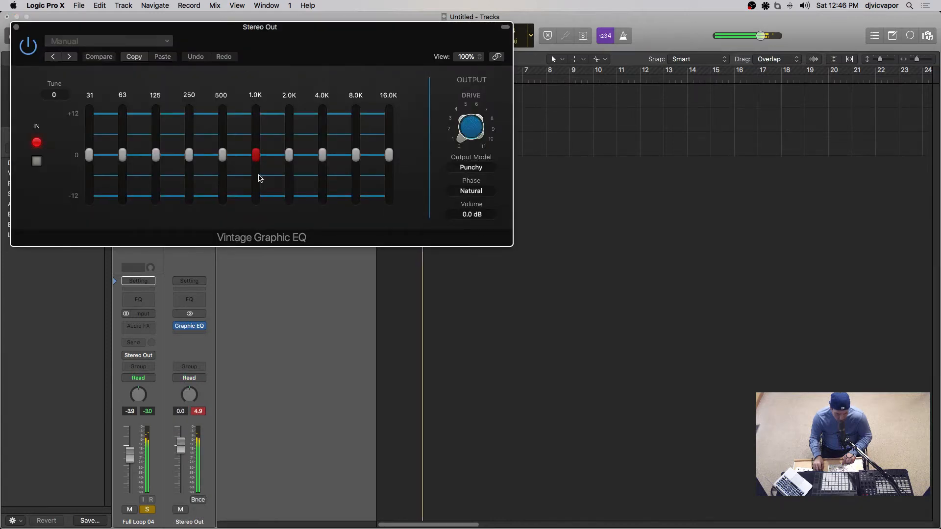
{"action": "left_click_drag", "start_coordinate": [207, 35], "coordinate": [480, 214]}
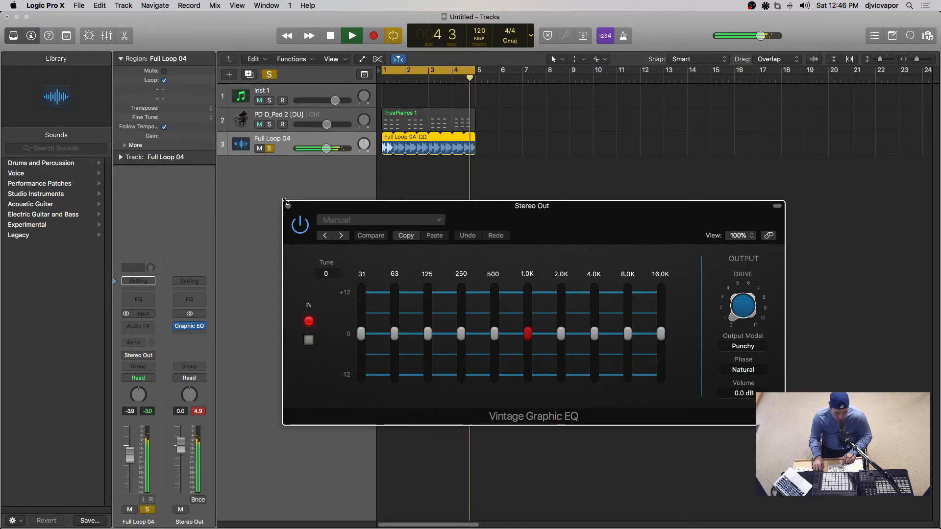
{"action": "left_click", "coordinate": [288, 208]}
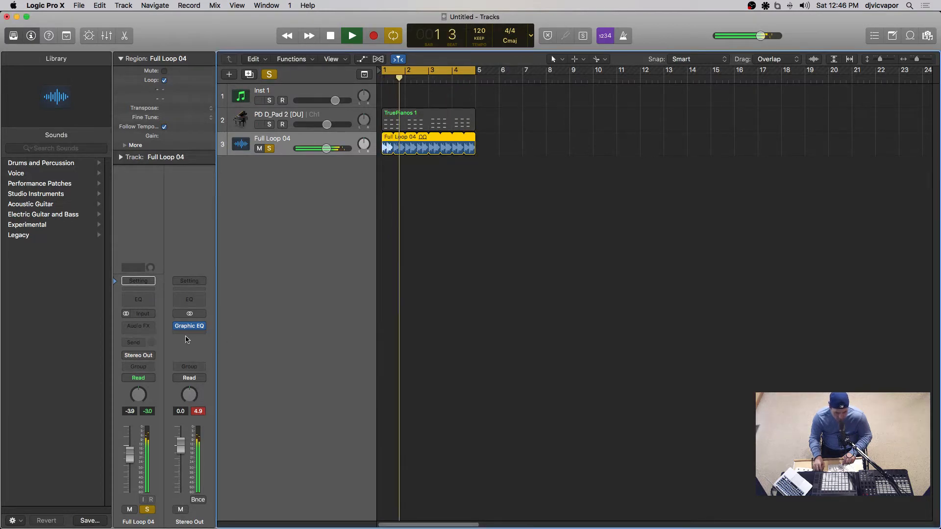
Stop playback, replace the Graphic EQ on Stereo Out with a stereo Vintage Tube EQ, and move its window clear of the channel strips.
{"action": "key", "text": "space"}
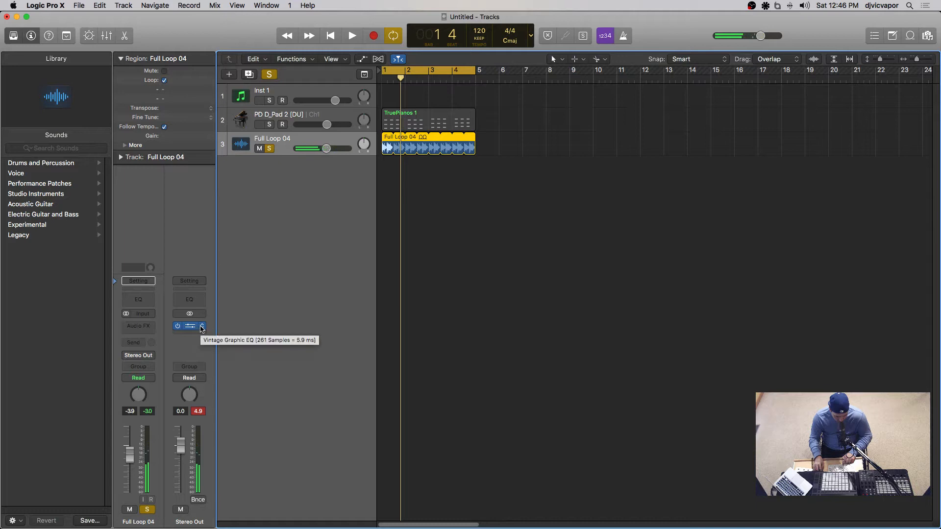
{"action": "left_click", "coordinate": [200, 328]}
{"action": "mouse_move", "coordinate": [213, 420]}
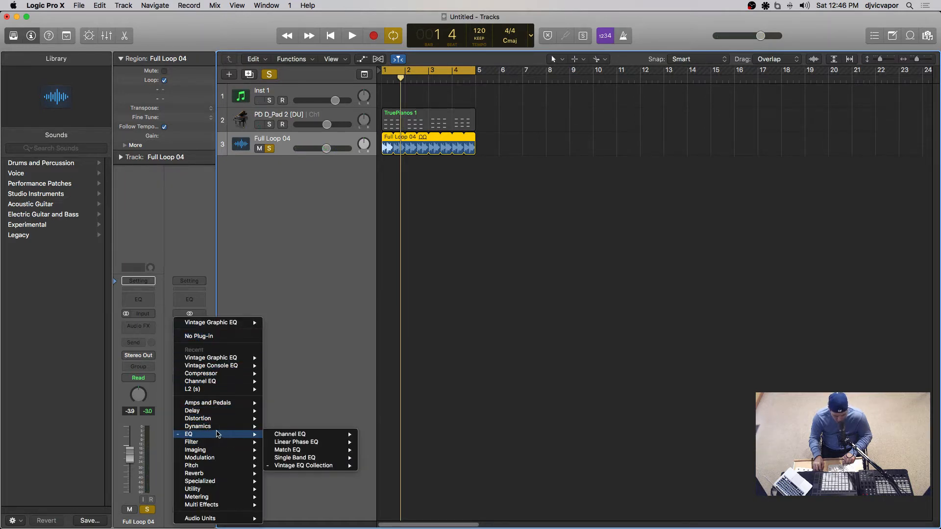
{"action": "mouse_move", "coordinate": [301, 461]}
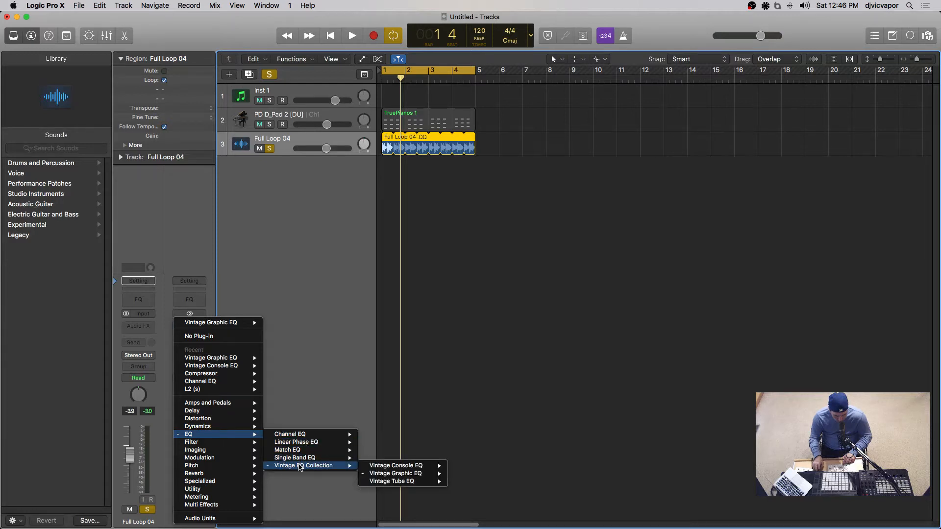
{"action": "mouse_move", "coordinate": [373, 483]}
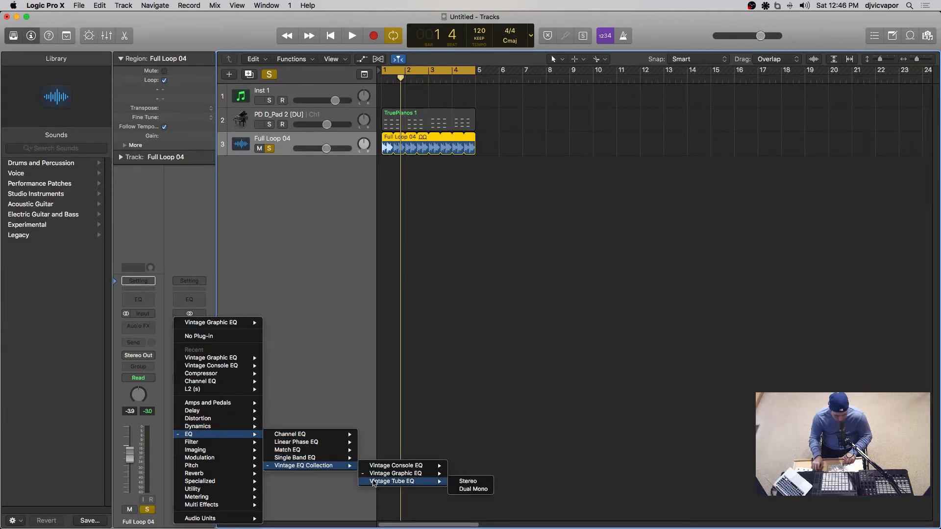
{"action": "left_click", "coordinate": [468, 482]}
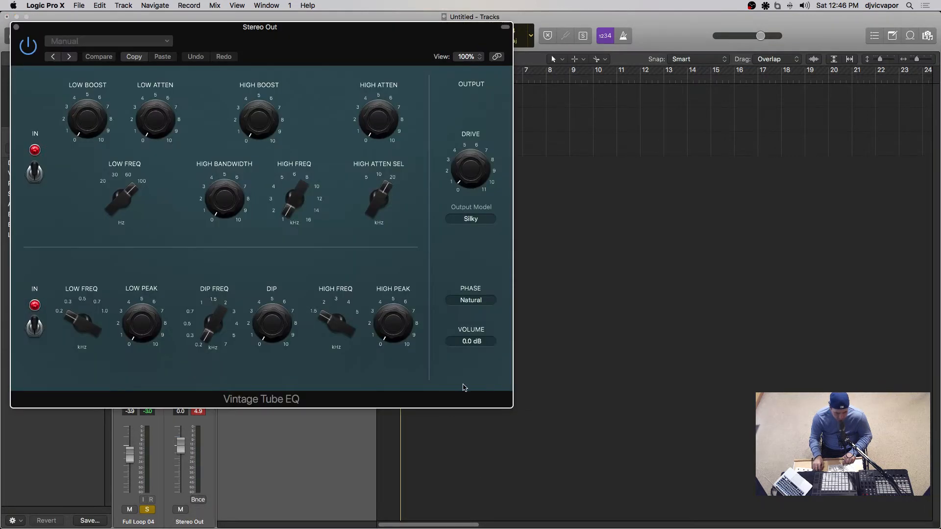
{"action": "left_click_drag", "start_coordinate": [214, 33], "coordinate": [470, 127]}
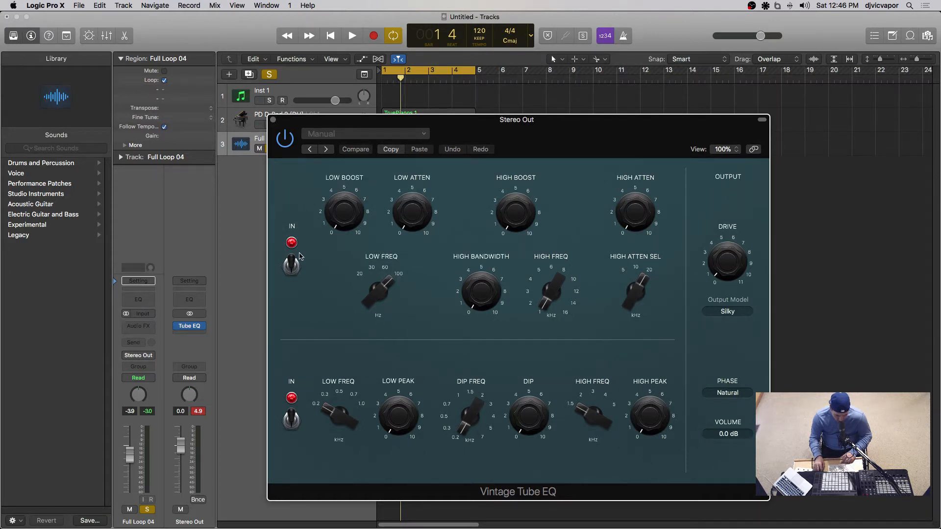
Toggle the IN switches of the upper and lower Vintage Tube EQ sections off and back on, and reposition the window.
{"action": "left_click", "coordinate": [292, 268]}
{"action": "left_click", "coordinate": [293, 267]}
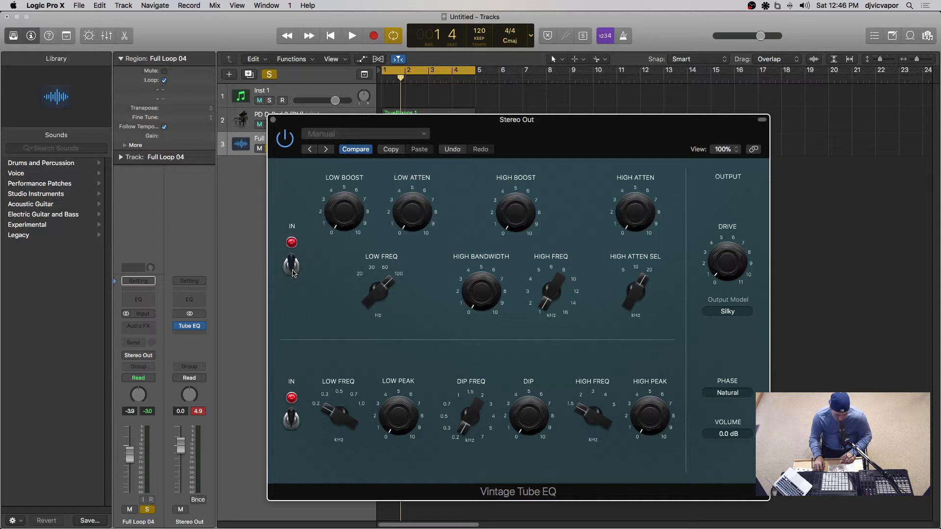
{"action": "left_click", "coordinate": [294, 419]}
{"action": "left_click", "coordinate": [293, 420]}
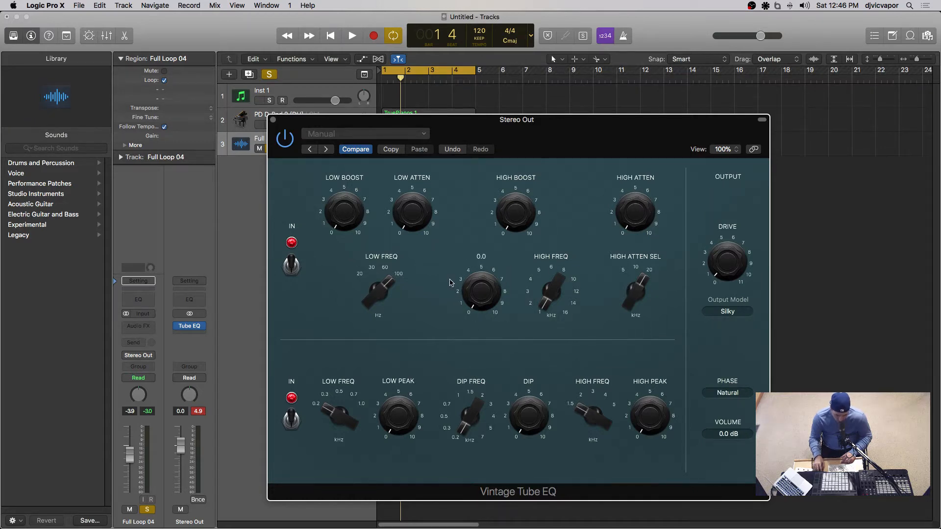
{"action": "mouse_move", "coordinate": [468, 129]}
{"action": "left_mouse_down"}
{"action": "mouse_move", "coordinate": [478, 226]}
{"action": "mouse_move", "coordinate": [459, 143]}
{"action": "left_mouse_up"}
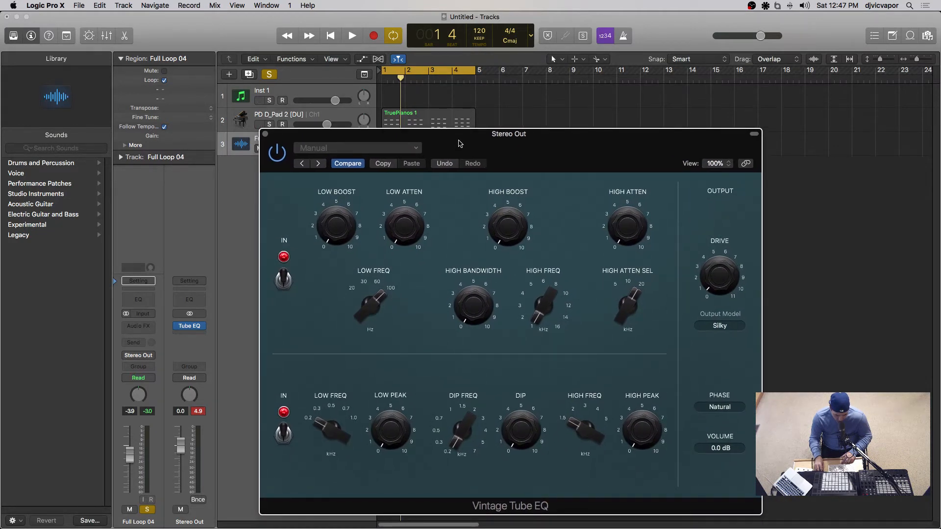
Play the loop and audition a Low Boost of 9.0, return it to 0, and try the Low Atten control.
{"action": "key", "text": "space"}
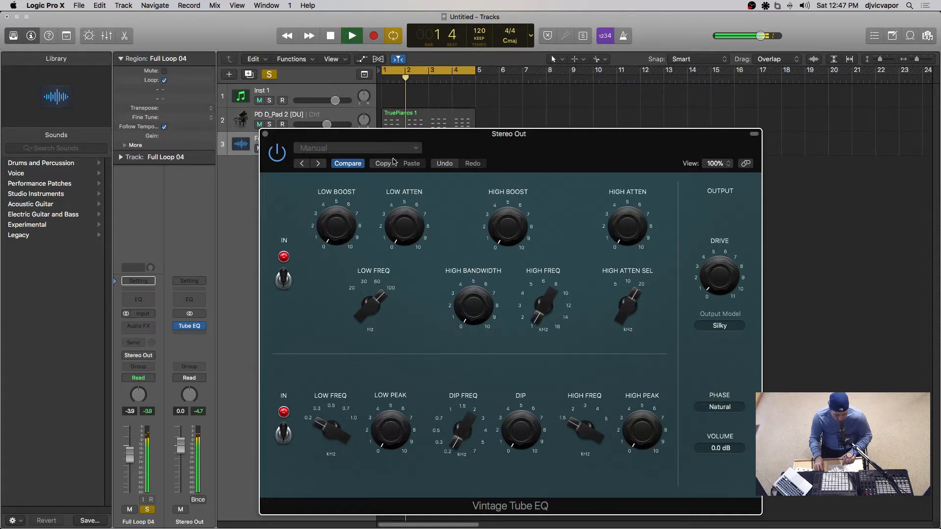
{"action": "left_click", "coordinate": [284, 435]}
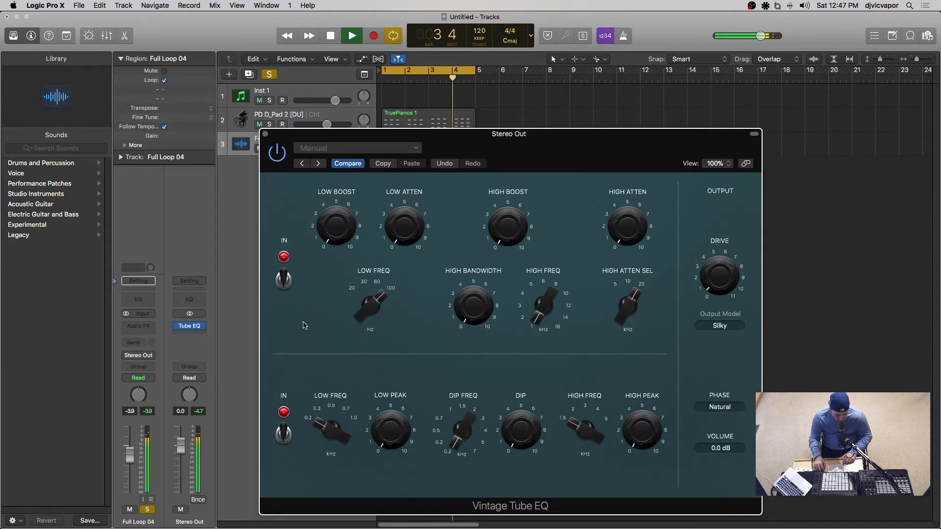
{"action": "left_click_drag", "start_coordinate": [360, 249], "coordinate": [359, 143]}
{"action": "left_click_drag", "start_coordinate": [359, 223], "coordinate": [349, 189]}
{"action": "mouse_move", "coordinate": [339, 222]}
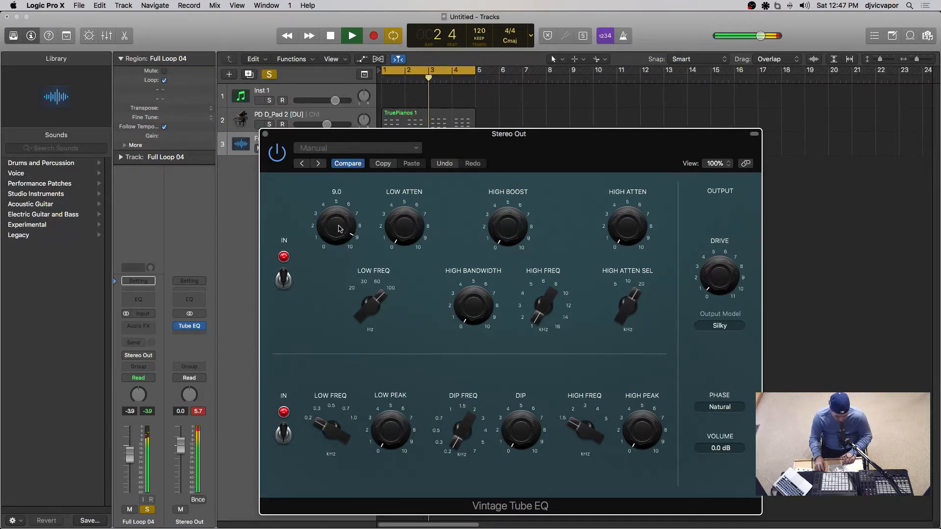
{"action": "left_click_drag", "start_coordinate": [339, 225], "coordinate": [356, 360]}
{"action": "mouse_move", "coordinate": [391, 232]}
{"action": "left_click_drag", "start_coordinate": [392, 231], "coordinate": [406, 351]}
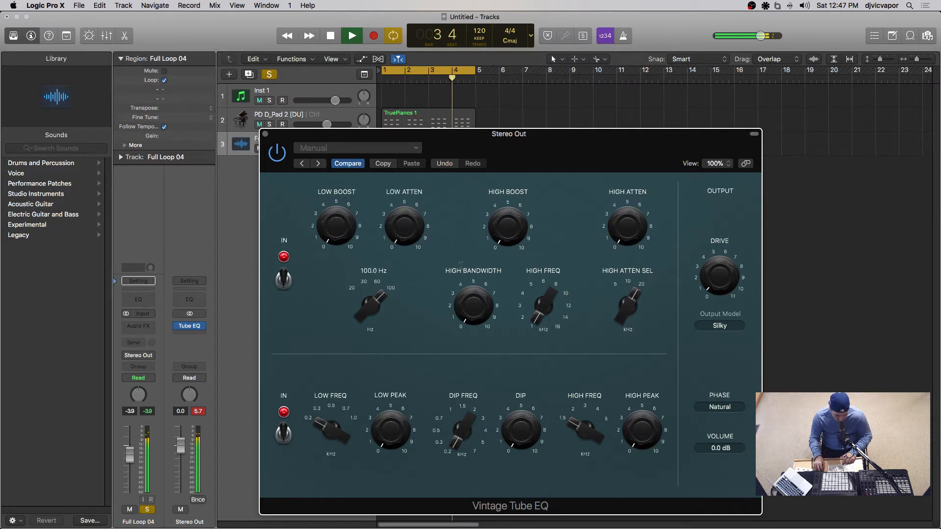
Try the High Boost and High Bandwidth controls in the upper section, leaving both at 0.
{"action": "left_click_drag", "start_coordinate": [499, 215], "coordinate": [500, 272]}
{"action": "mouse_move", "coordinate": [469, 308]}
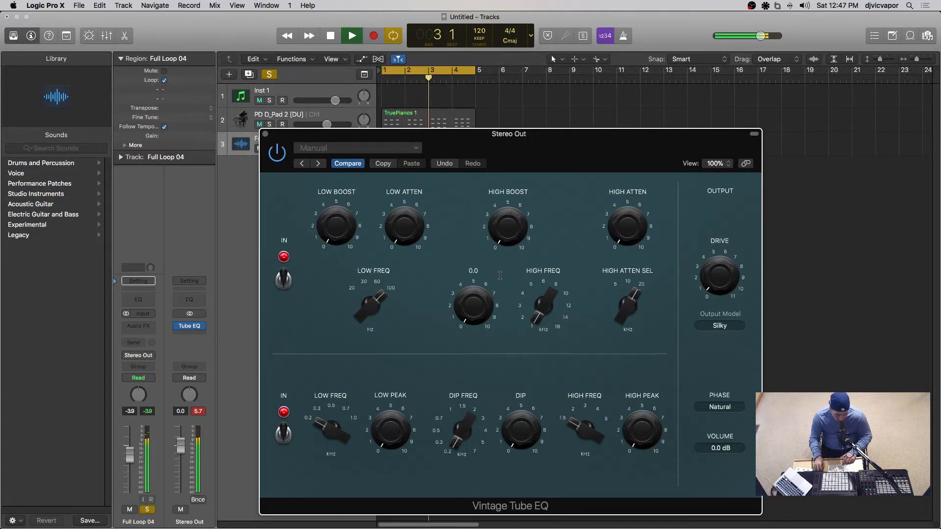
{"action": "left_click_drag", "start_coordinate": [469, 308], "coordinate": [473, 396]}
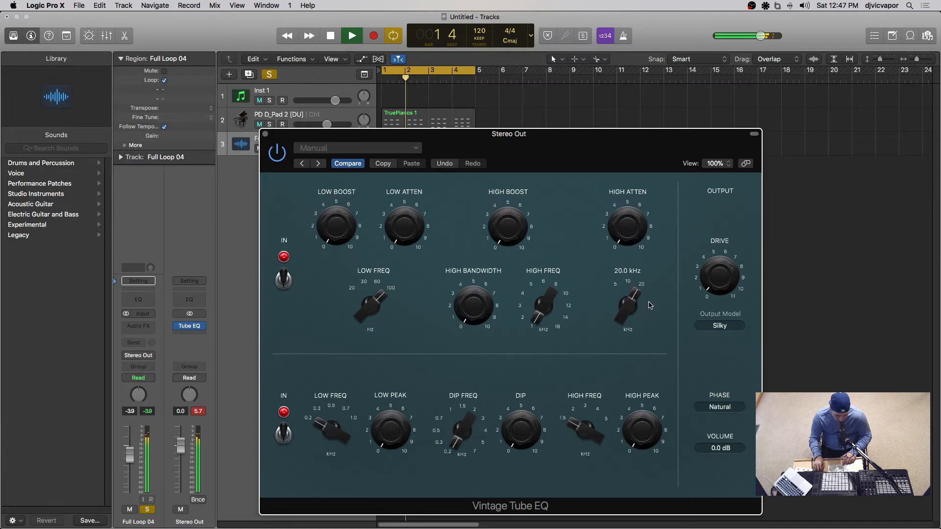
Try the Drive control and check the available Output Model options, keeping Silky.
{"action": "left_click_drag", "start_coordinate": [705, 276], "coordinate": [701, 332]}
{"action": "left_click", "coordinate": [714, 327]}
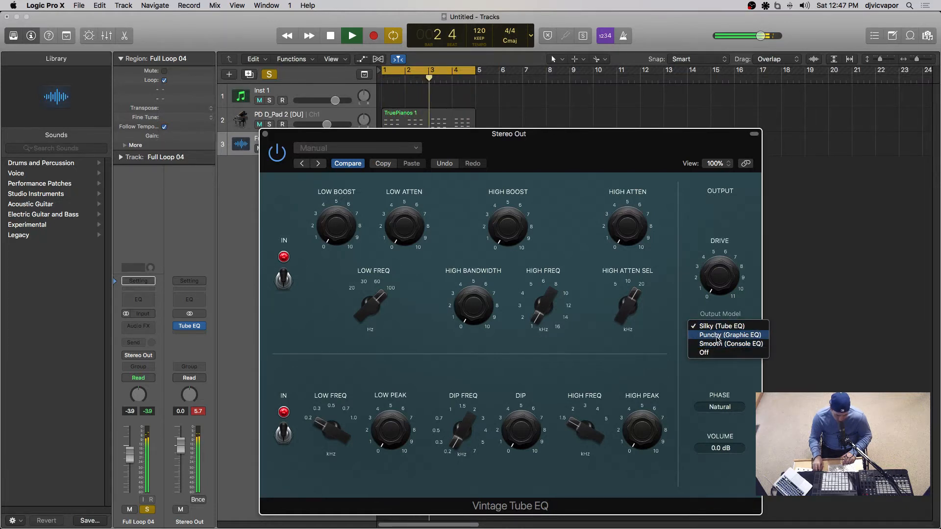
{"action": "left_click", "coordinate": [692, 305]}
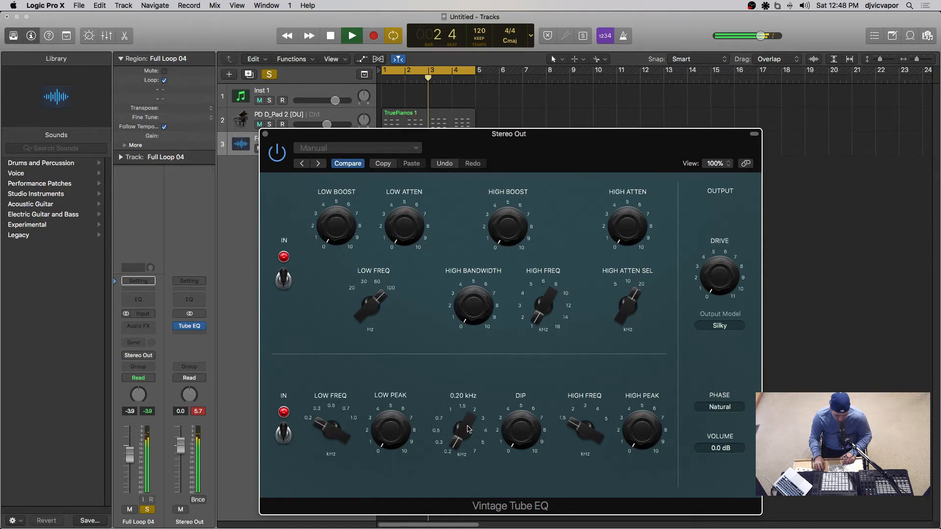
Try the Dip Freq control and return it to 0.20 kHz, setting Dip to 6.7, High Peak to 2.3 and Low Peak to 4.3.
{"action": "left_click_drag", "start_coordinate": [466, 429], "coordinate": [480, 366]}
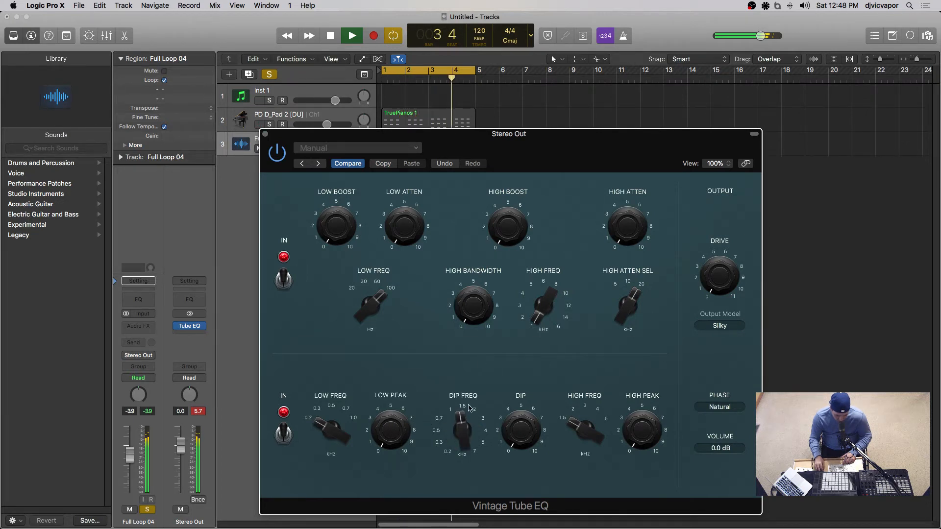
{"action": "left_click_drag", "start_coordinate": [466, 425], "coordinate": [465, 471]}
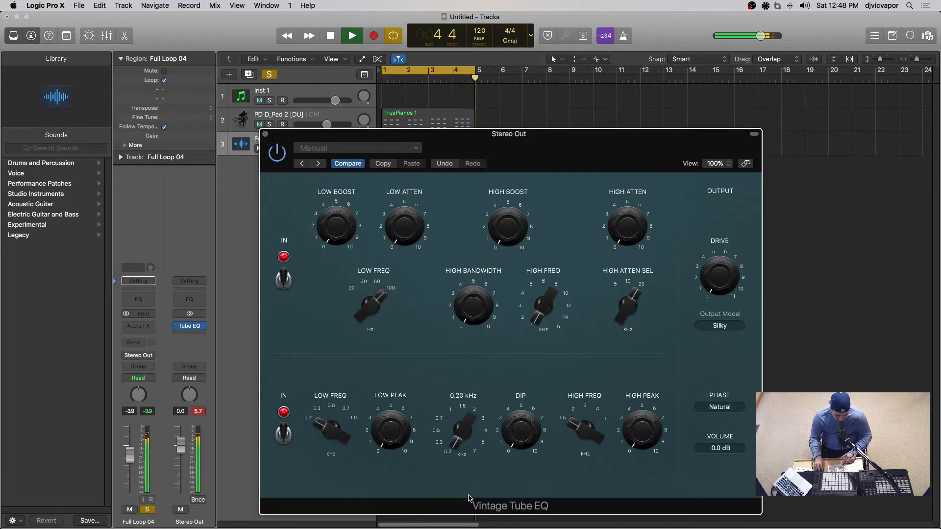
{"action": "left_click_drag", "start_coordinate": [523, 445], "coordinate": [523, 417]}
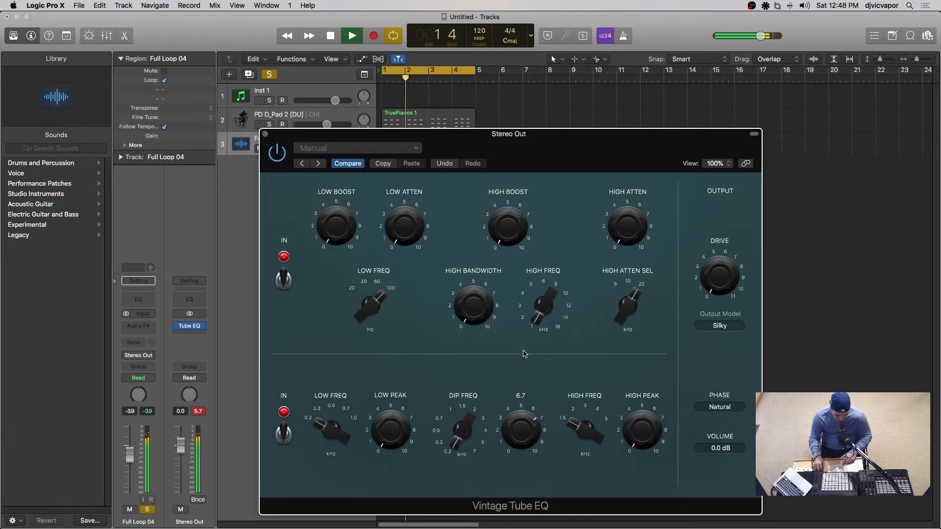
{"action": "left_click_drag", "start_coordinate": [641, 433], "coordinate": [641, 416]}
{"action": "left_click_drag", "start_coordinate": [397, 424], "coordinate": [406, 370]}
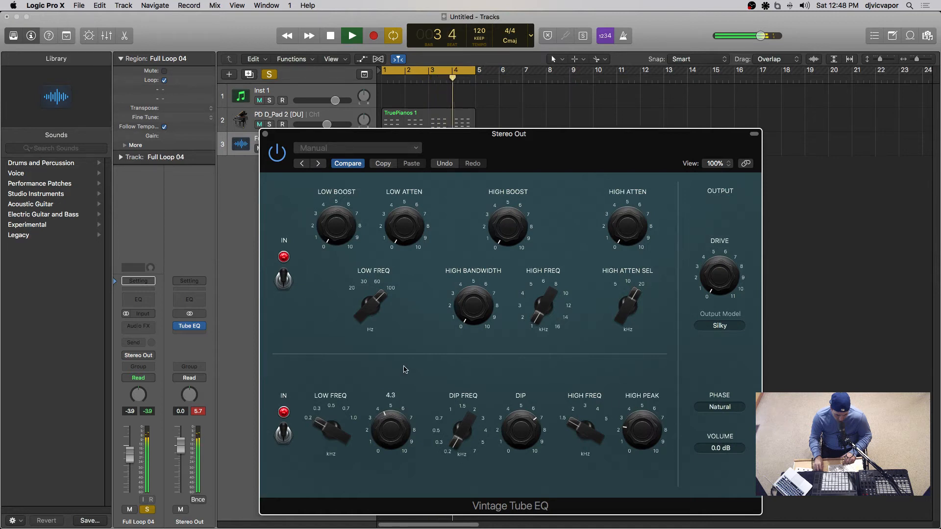
Switch off the upper EQ section and adjust the lower one: Low Peak to 6.3, a higher Dip Freq, and High Freq to 2.250 kHz.
{"action": "left_click", "coordinate": [283, 279]}
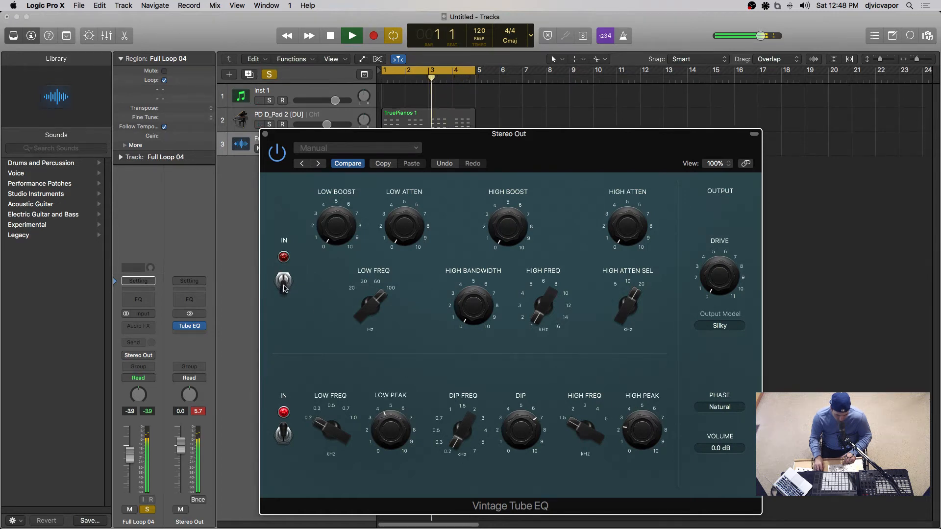
{"action": "left_click_drag", "start_coordinate": [398, 434], "coordinate": [400, 411]}
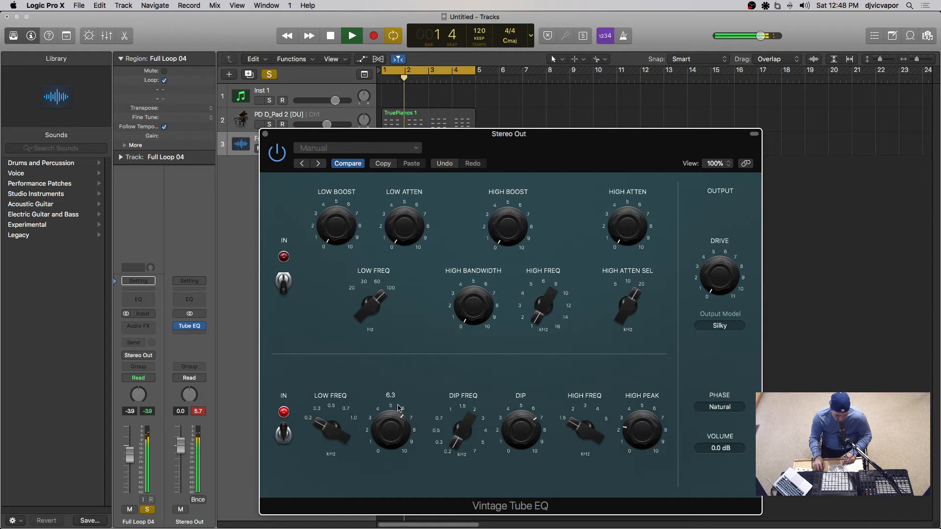
{"action": "left_click_drag", "start_coordinate": [477, 431], "coordinate": [466, 382]}
{"action": "left_click_drag", "start_coordinate": [582, 430], "coordinate": [585, 382]}
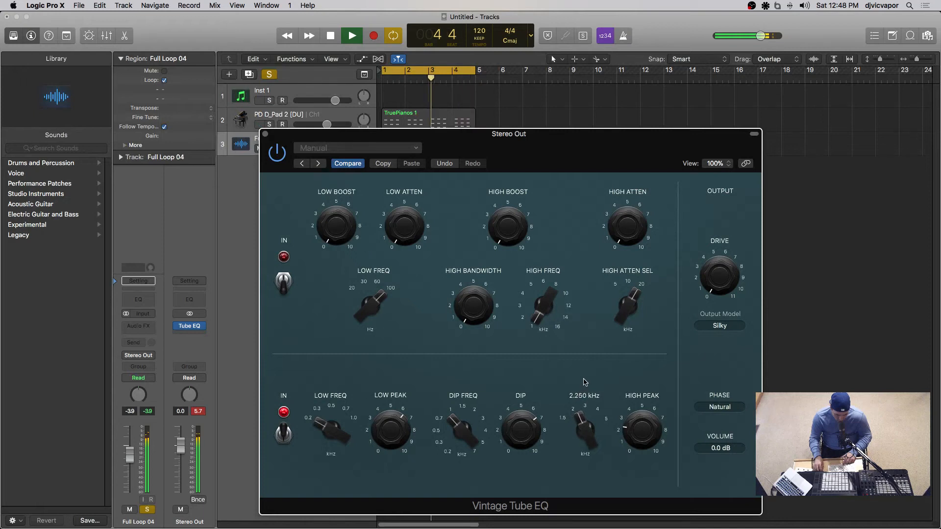
Check the Phase modes while keeping Natural, stop playback and close the Vintage Tube EQ window.
{"action": "left_click", "coordinate": [731, 407]}
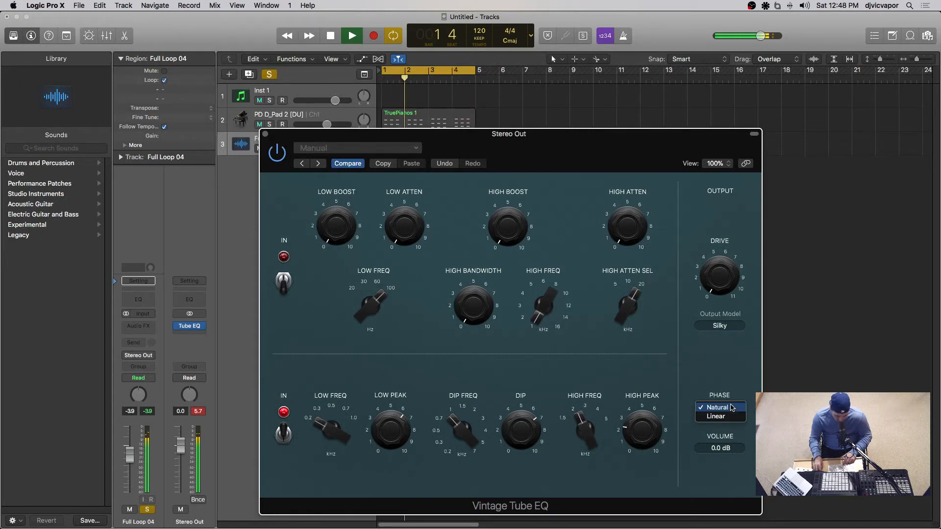
{"action": "left_click", "coordinate": [686, 395]}
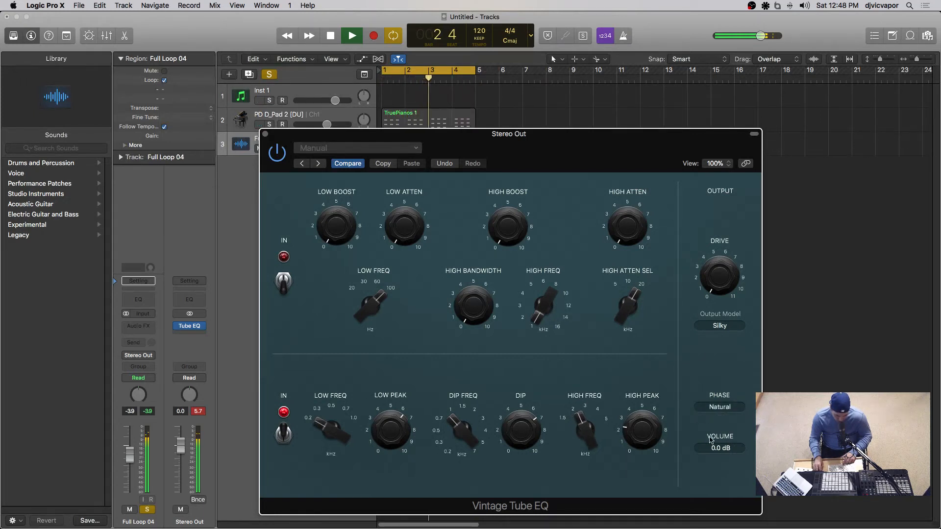
{"action": "key", "text": "space"}
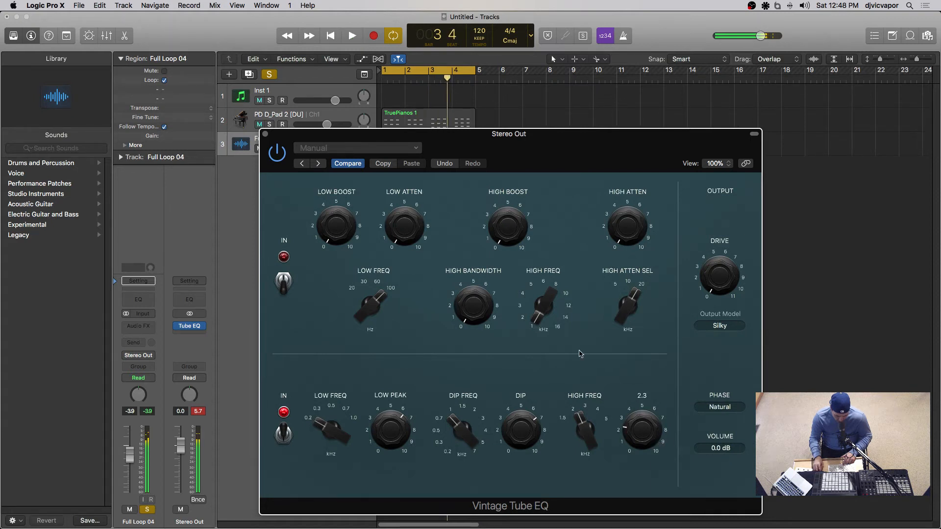
{"action": "left_click", "coordinate": [265, 135]}
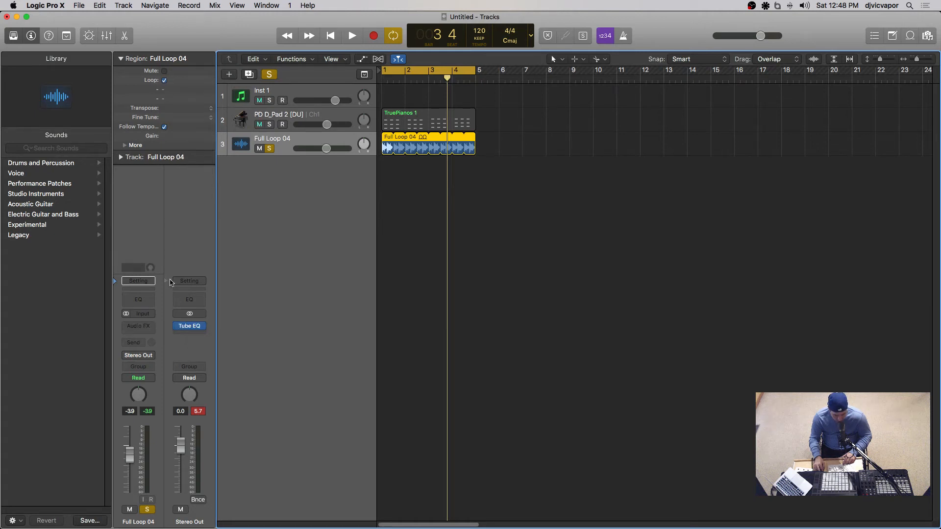
Replace the Channel EQ on the PD D_Pad 2 track with a stereo Vintage Graphic EQ and position its window over the tracks area.
{"action": "left_click", "coordinate": [293, 117]}
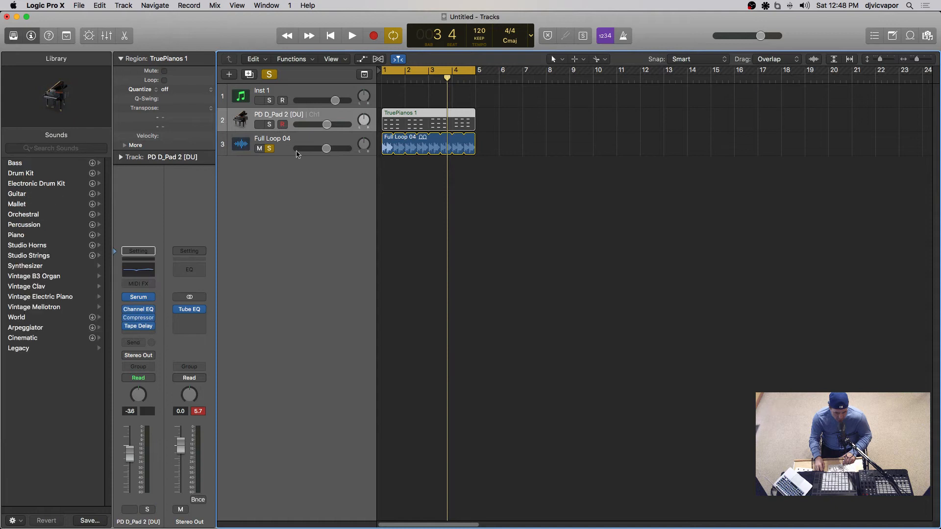
{"action": "left_click", "coordinate": [152, 310]}
{"action": "mouse_move", "coordinate": [199, 418]}
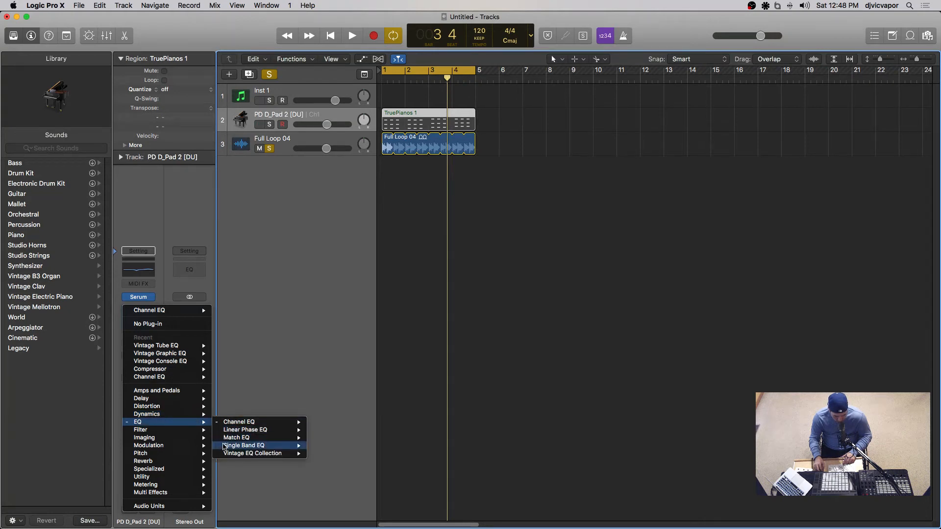
{"action": "mouse_move", "coordinate": [229, 456]}
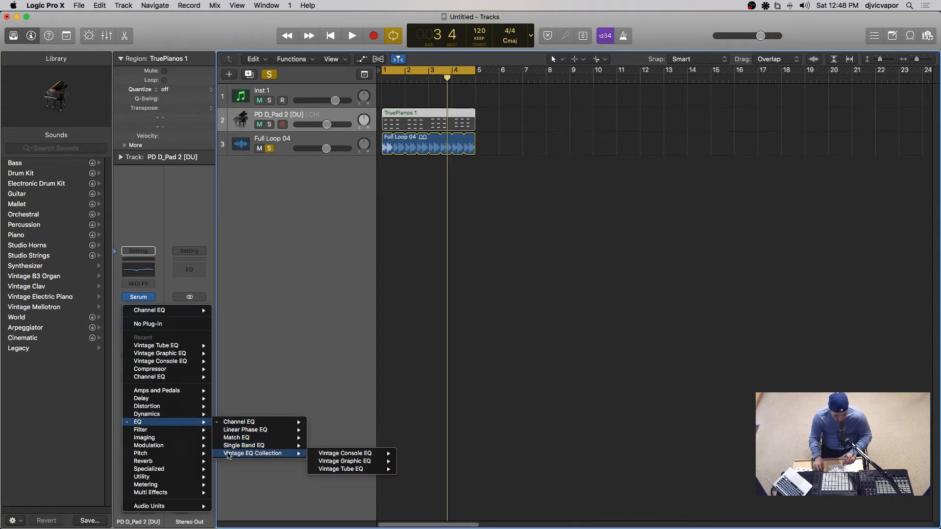
{"action": "mouse_move", "coordinate": [321, 464]}
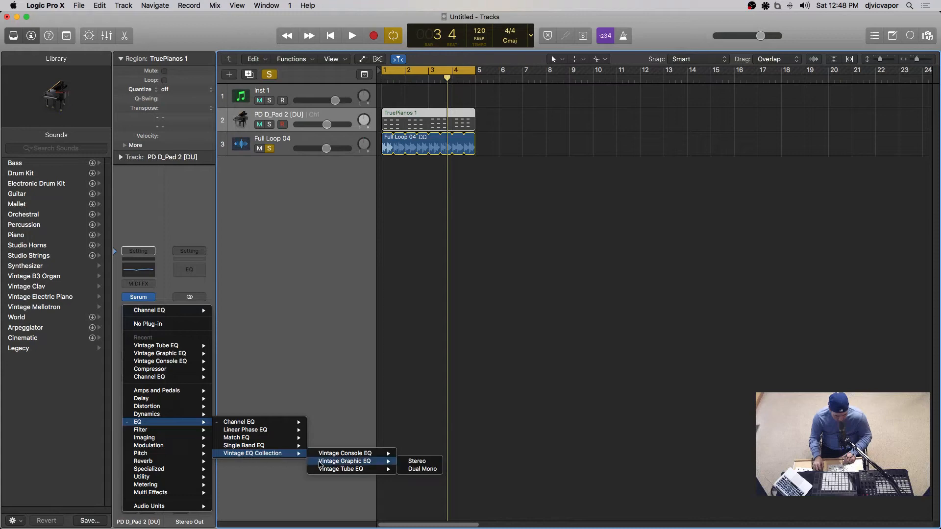
{"action": "left_click", "coordinate": [416, 461]}
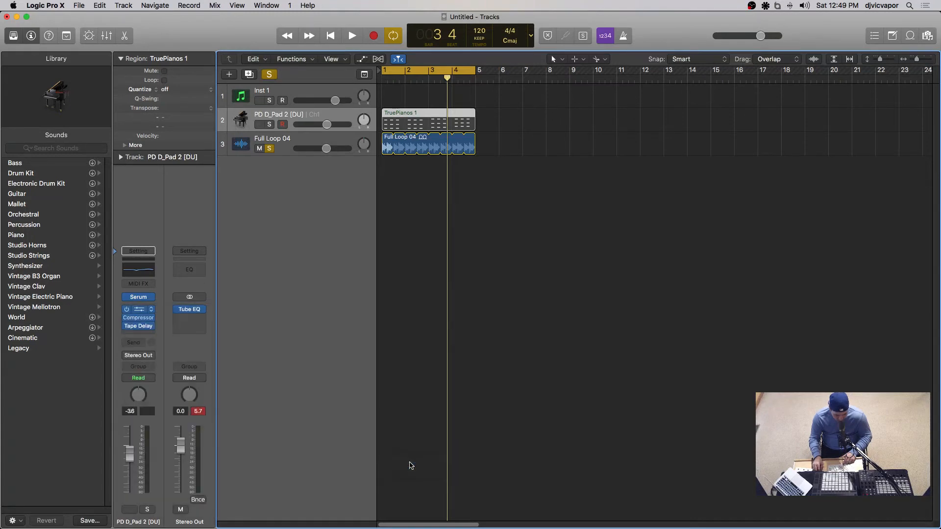
{"action": "left_click_drag", "start_coordinate": [205, 35], "coordinate": [438, 216]}
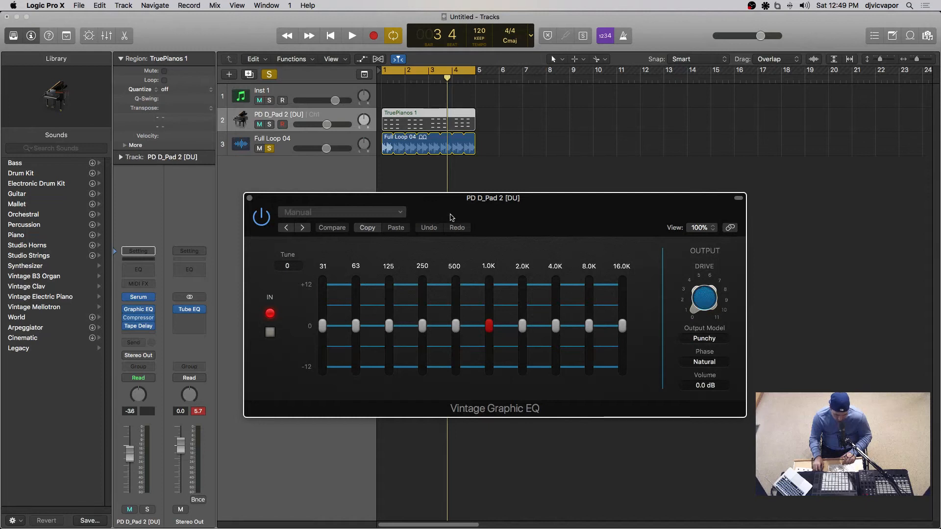
{"action": "left_click_drag", "start_coordinate": [448, 203], "coordinate": [471, 205]}
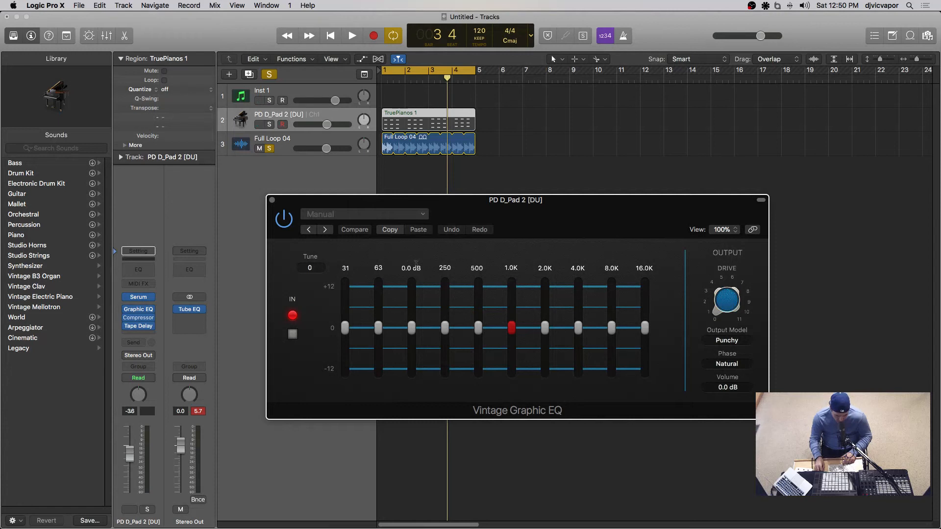
Try the In switch and Drive control, and check the Output Model and Phase options, keeping Punchy and Natural.
{"action": "left_click", "coordinate": [293, 334]}
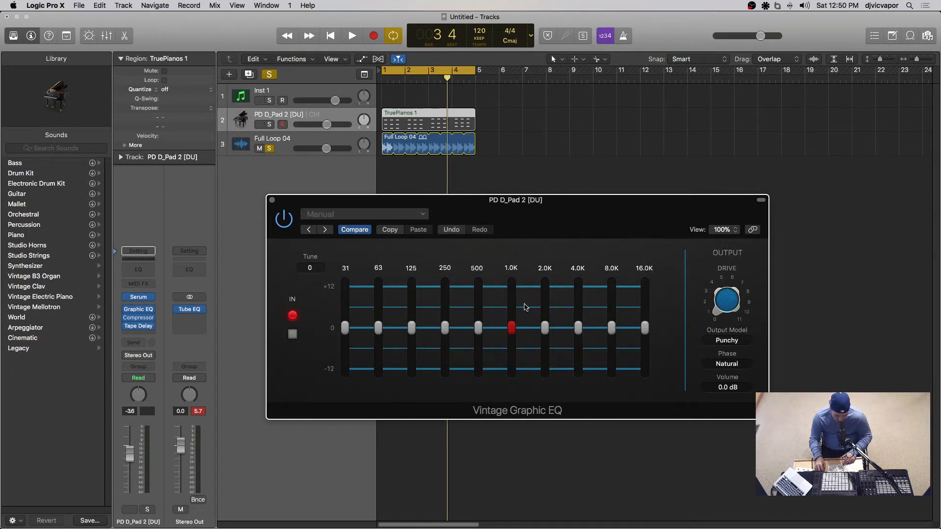
{"action": "left_click_drag", "start_coordinate": [729, 308], "coordinate": [717, 311]}
{"action": "left_click", "coordinate": [723, 341]}
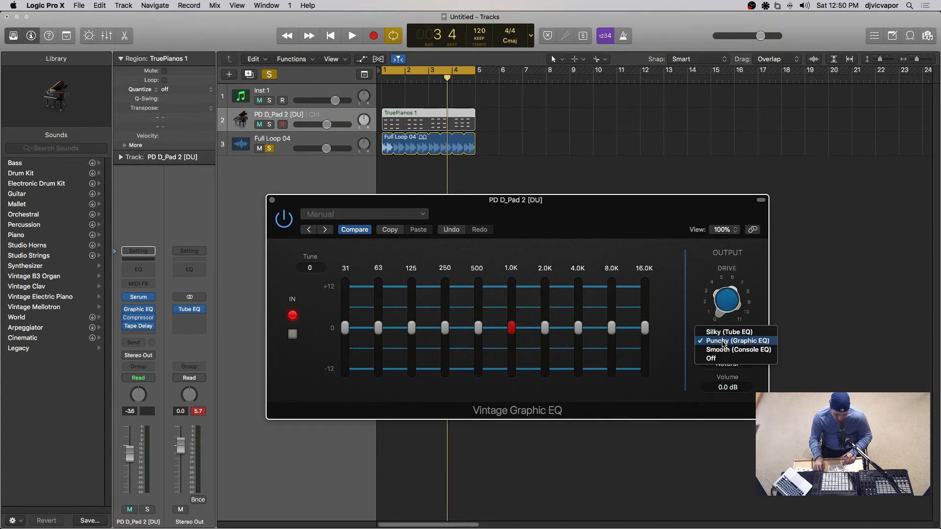
{"action": "left_click", "coordinate": [724, 342]}
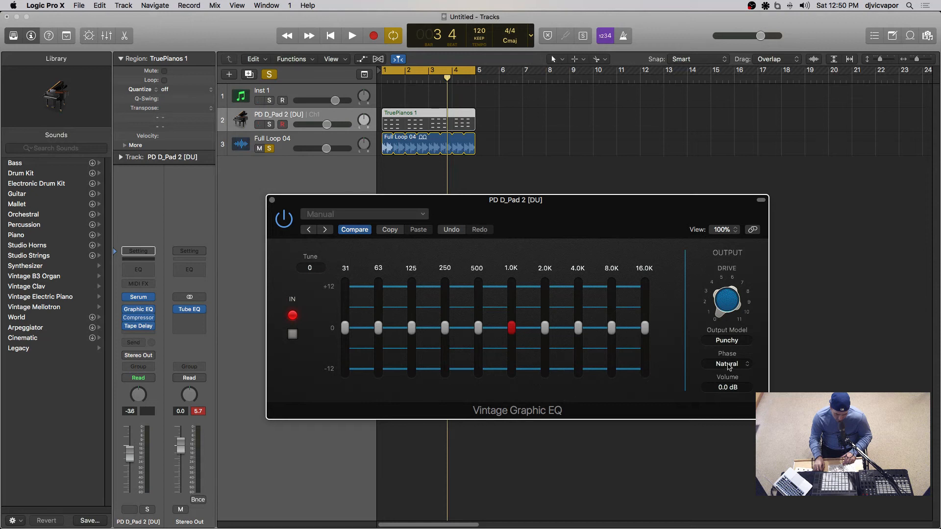
{"action": "left_click", "coordinate": [728, 365]}
{"action": "left_click", "coordinate": [729, 368]}
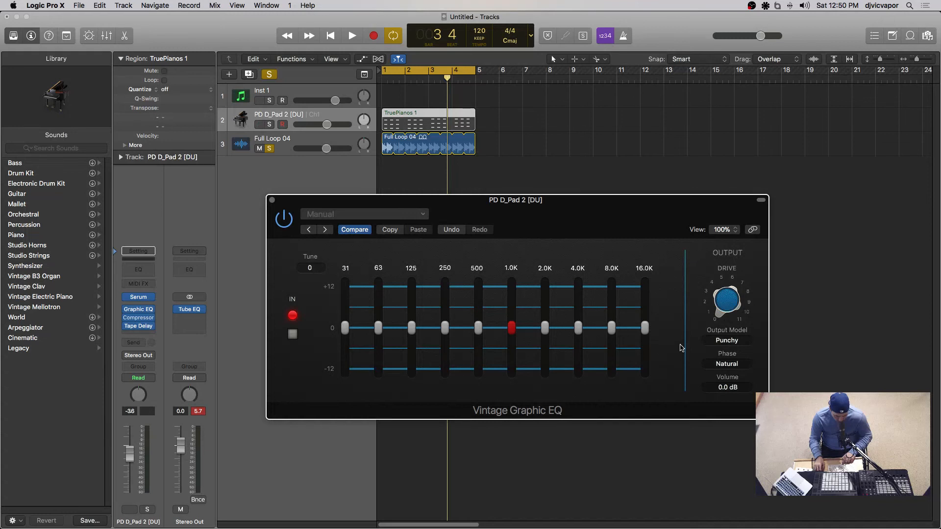
Turn off solo on the Full Loop 04 track, lower its volume and start playback.
{"action": "left_click", "coordinate": [270, 149]}
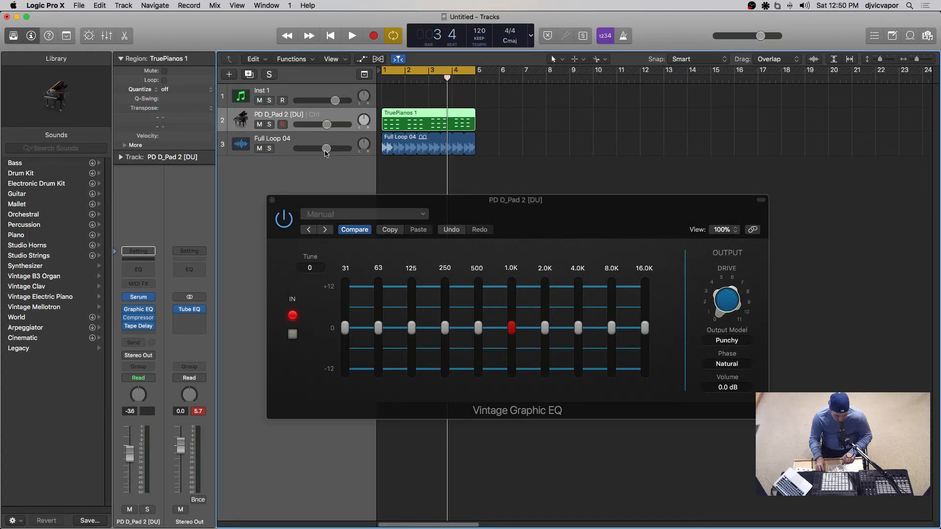
{"action": "left_click_drag", "start_coordinate": [326, 150], "coordinate": [311, 148]}
{"action": "key", "text": "space"}
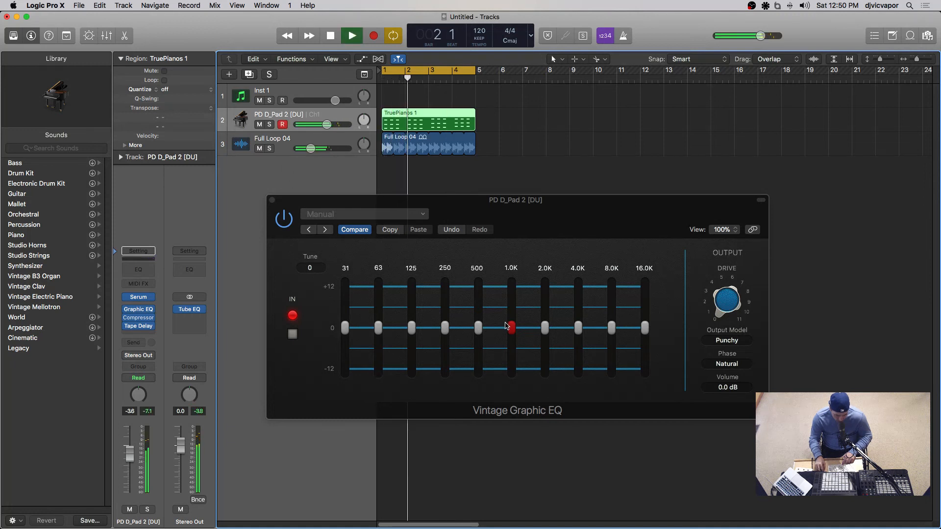
Try boosting 2.0K to 10.4 dB, 4.0K to about 6 dB, 8.0K to about 9 dB and 16.0K to about 10 dB, with Drive at 4.5.
{"action": "left_click_drag", "start_coordinate": [544, 330], "coordinate": [544, 293]}
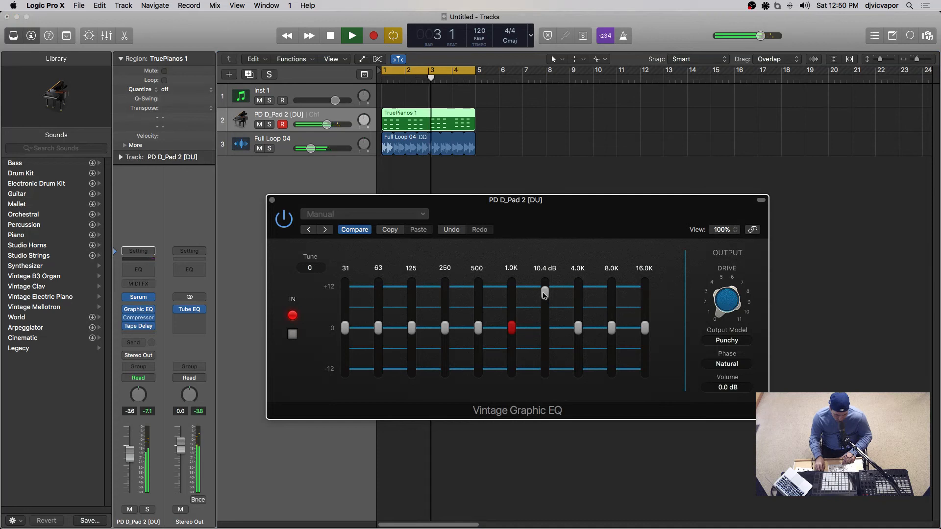
{"action": "left_click_drag", "start_coordinate": [578, 330], "coordinate": [578, 309]}
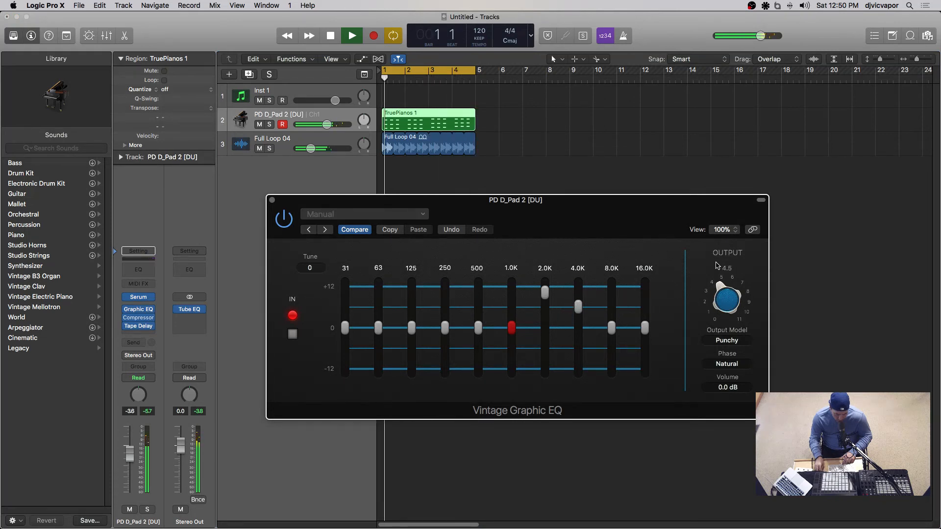
{"action": "left_click_drag", "start_coordinate": [617, 330], "coordinate": [616, 298]}
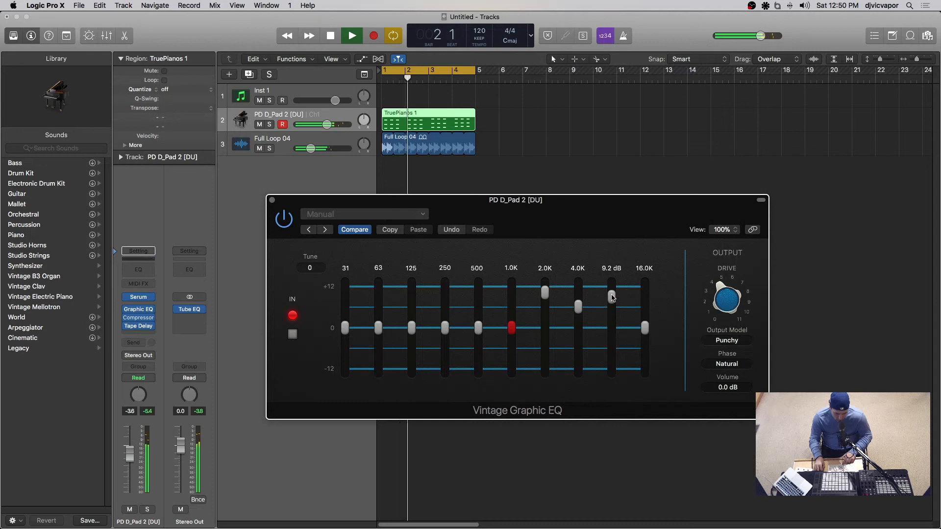
{"action": "left_click_drag", "start_coordinate": [645, 328], "coordinate": [645, 291]}
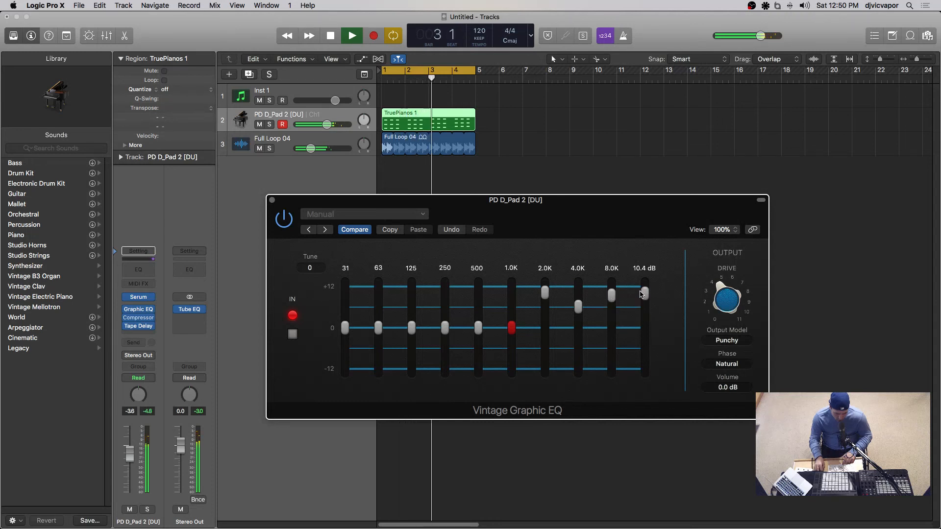
Cut 1.0K to about -4 dB and 500 to about -2 dB, and set 2.0K through 16.0K to about 1, 3, 6 and 8 dB.
{"action": "left_click_drag", "start_coordinate": [514, 330], "coordinate": [515, 344]}
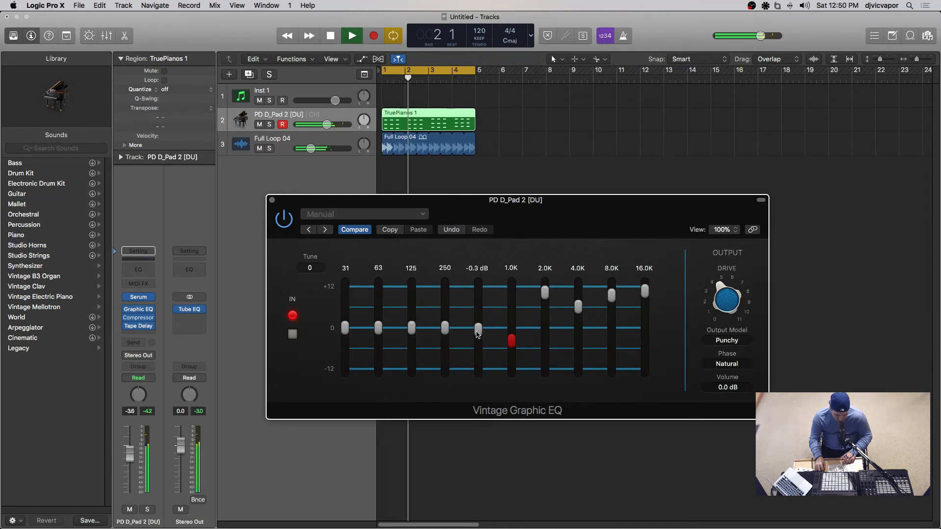
{"action": "left_click_drag", "start_coordinate": [479, 329], "coordinate": [479, 336]}
{"action": "left_click_drag", "start_coordinate": [545, 293], "coordinate": [645, 301]}
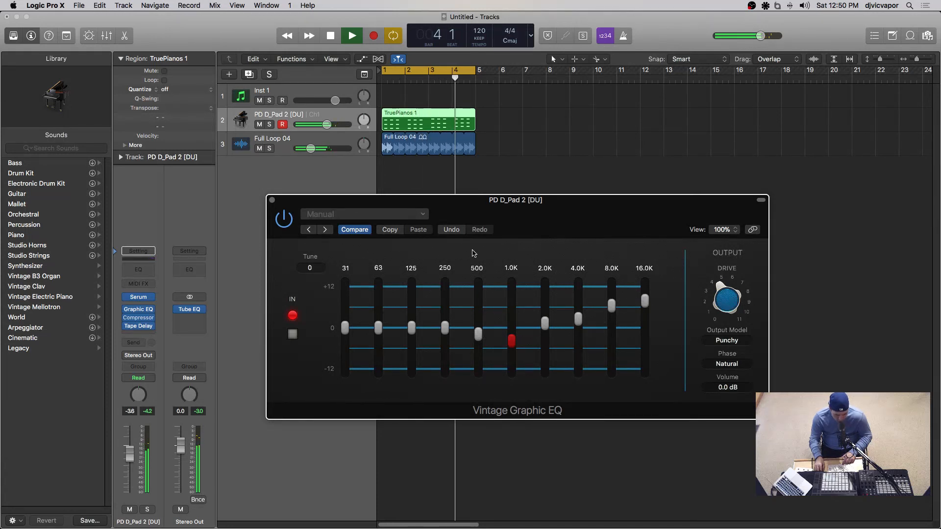
Boost the low bands, setting 31 and 125 to about 3 dB and 63 to about 5 dB.
{"action": "left_click_drag", "start_coordinate": [379, 328], "coordinate": [411, 312]}
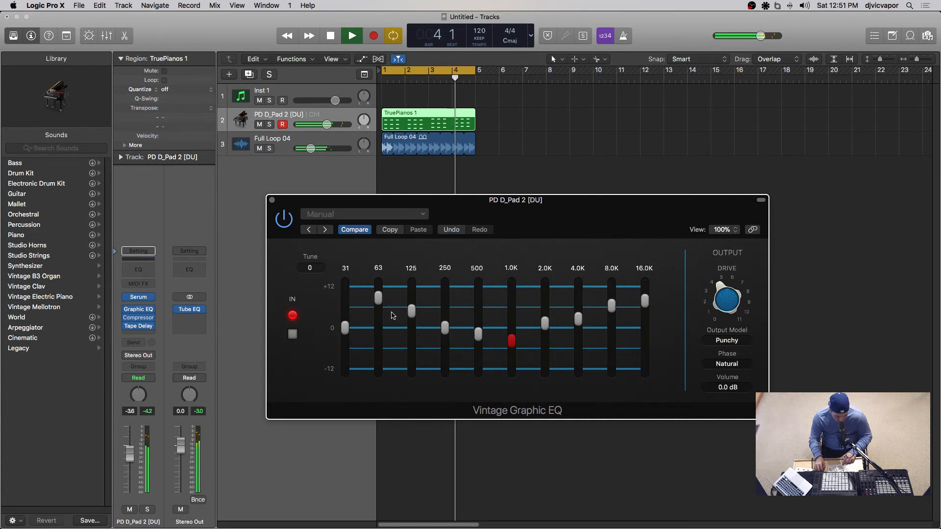
{"action": "left_click_drag", "start_coordinate": [376, 300], "coordinate": [377, 308]}
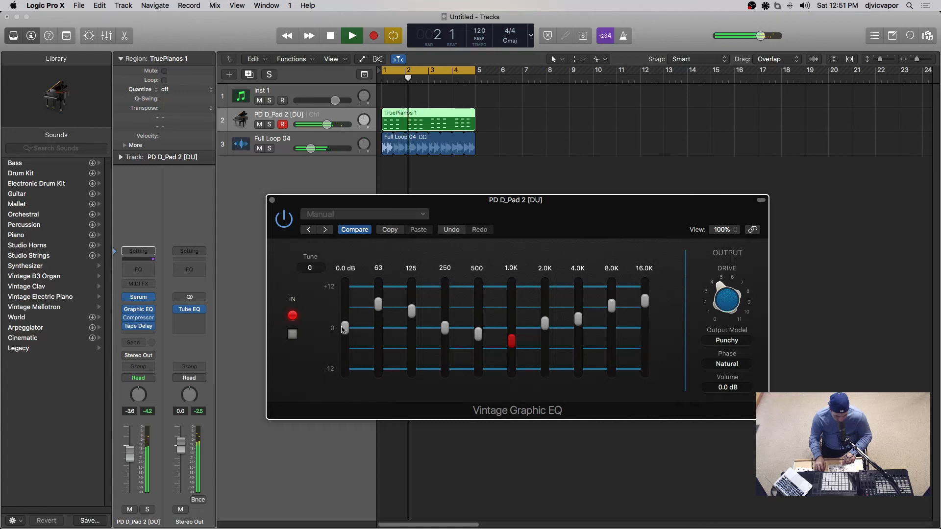
{"action": "left_click_drag", "start_coordinate": [345, 328], "coordinate": [414, 322]}
{"action": "left_click", "coordinate": [412, 310]}
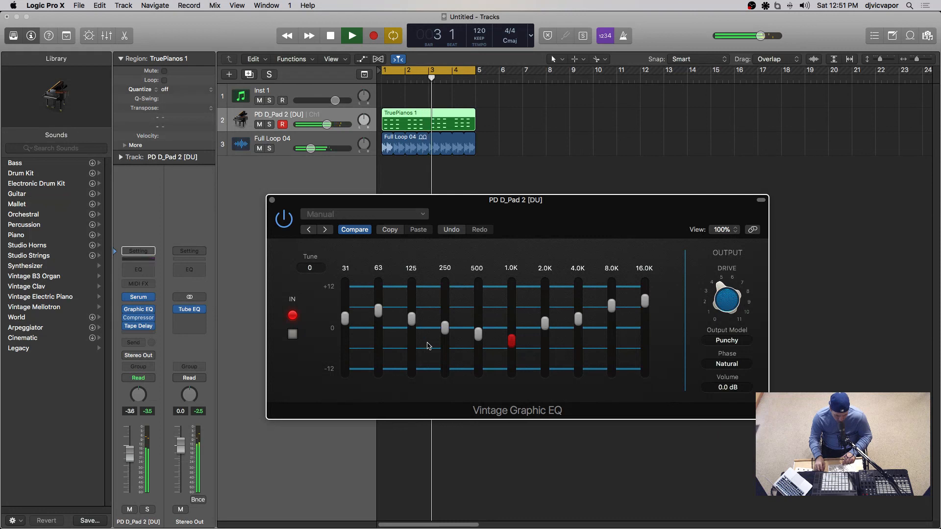
Stop playback and turn the Vintage Graphic EQ's Drive down to its minimum.
{"action": "key", "text": "space"}
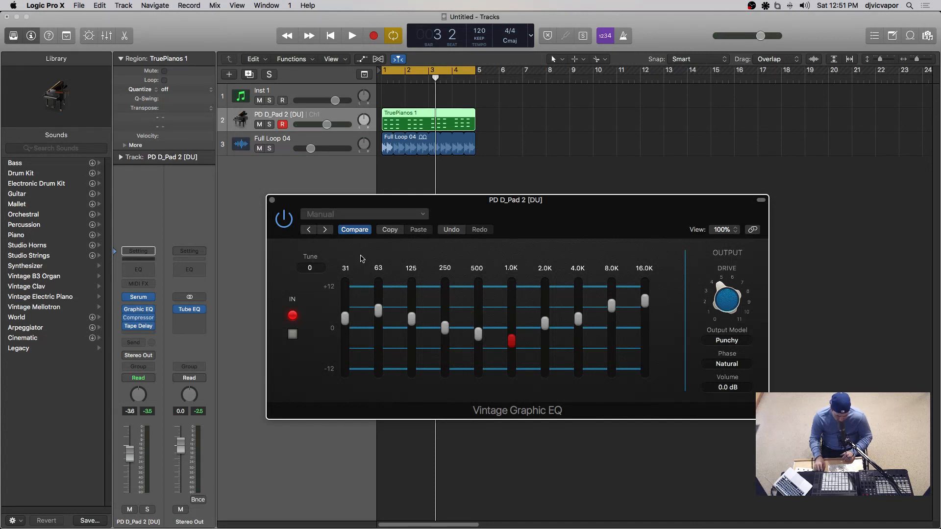
{"action": "left_click_drag", "start_coordinate": [719, 295], "coordinate": [714, 353]}
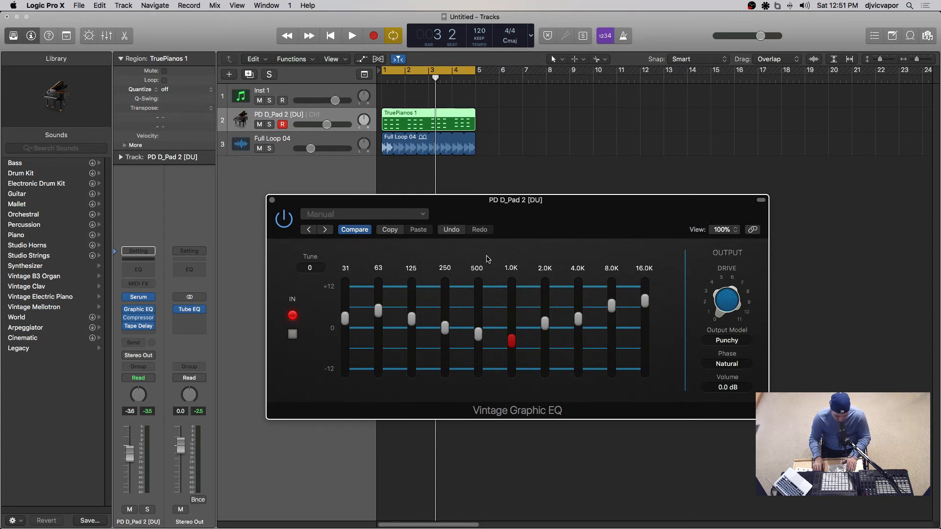
{"action": "key", "text": "ctrl+Up"}
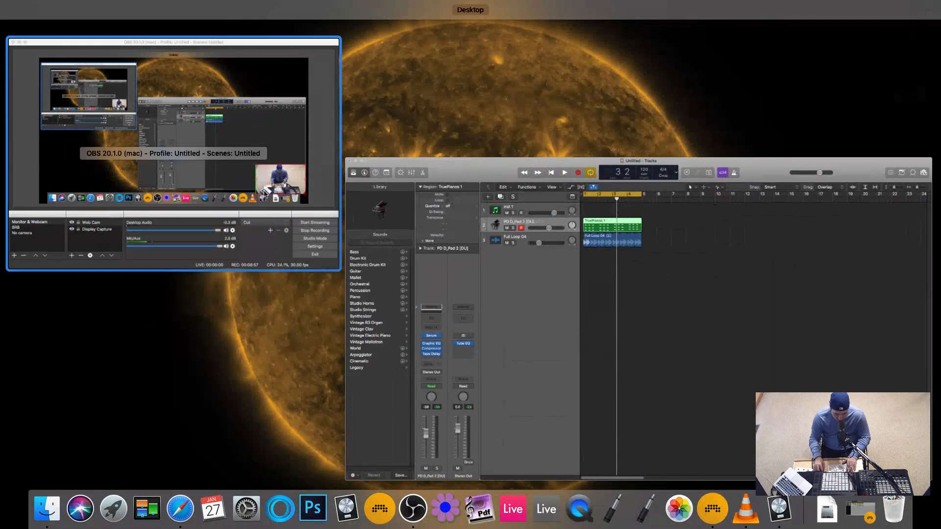